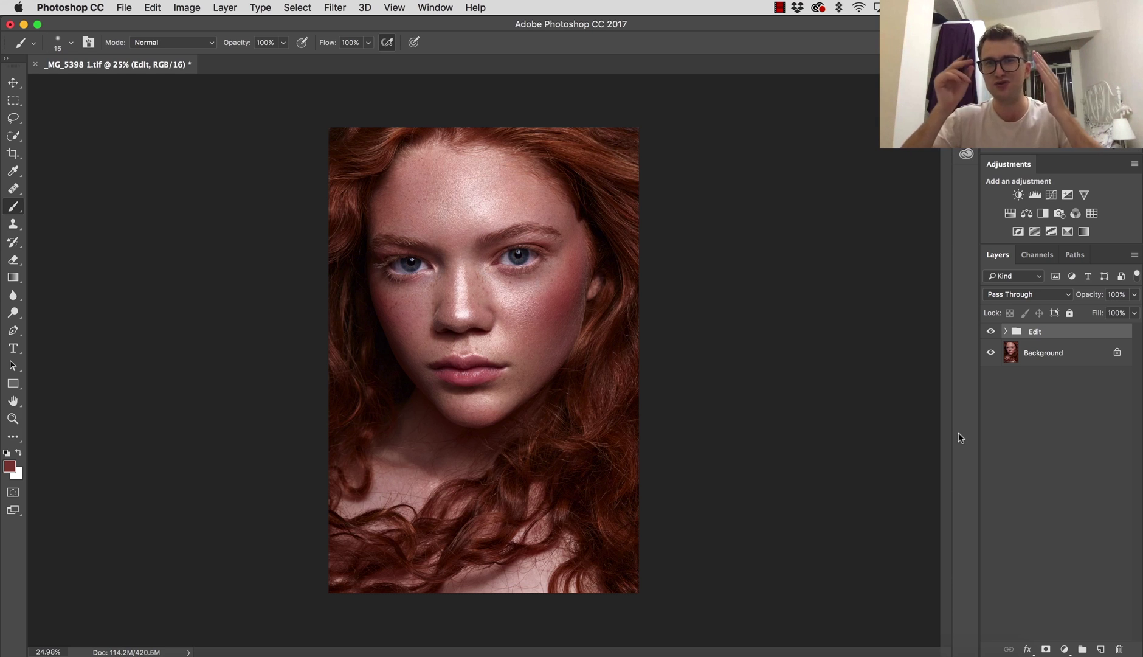
Scrubby-zoom in around the nose to about 47%
key("z")
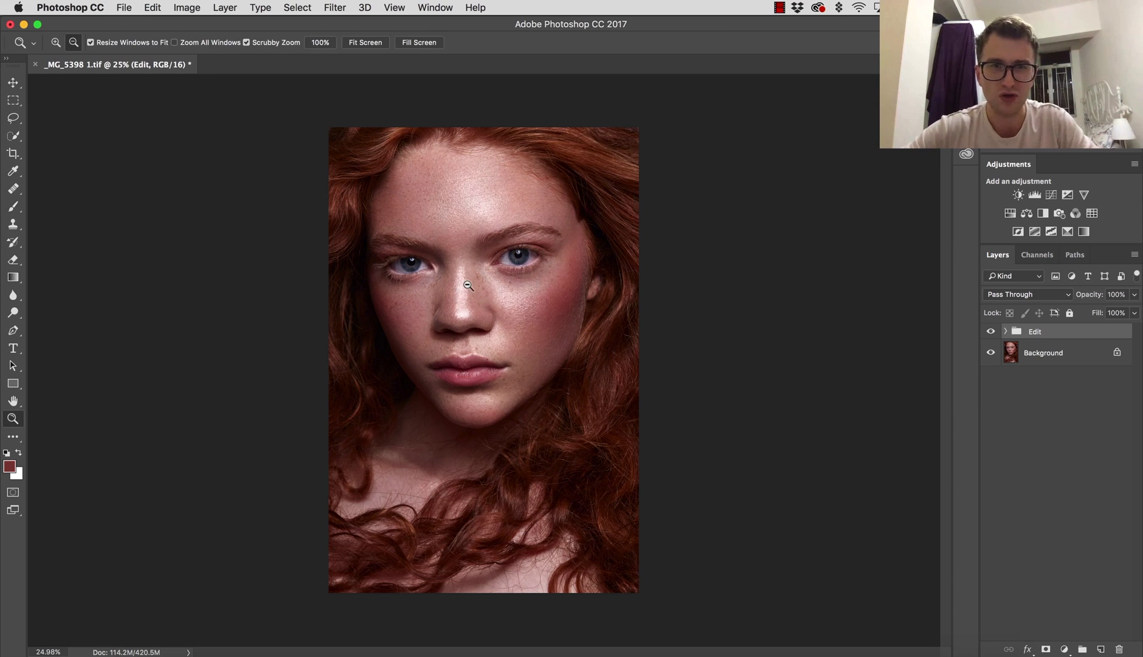
left_click_drag(467, 290, 511, 319)
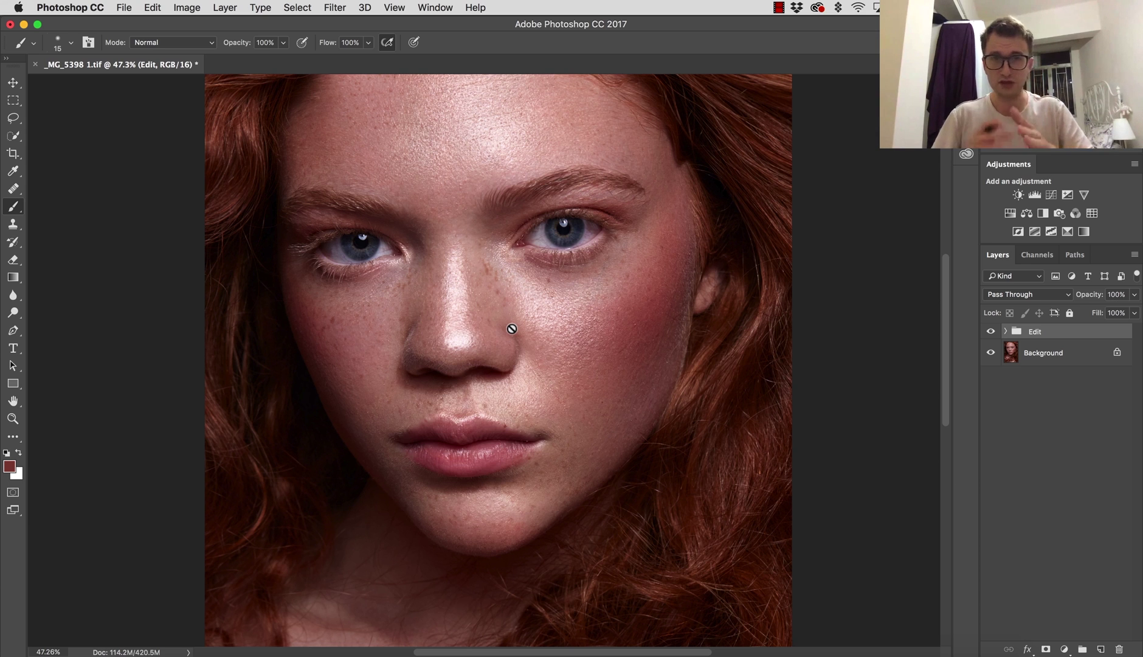
Add a Curves layer named 'pop freckles' and pull its midtone point down to darken the portrait
left_click(1064, 649)
left_click(1058, 455)
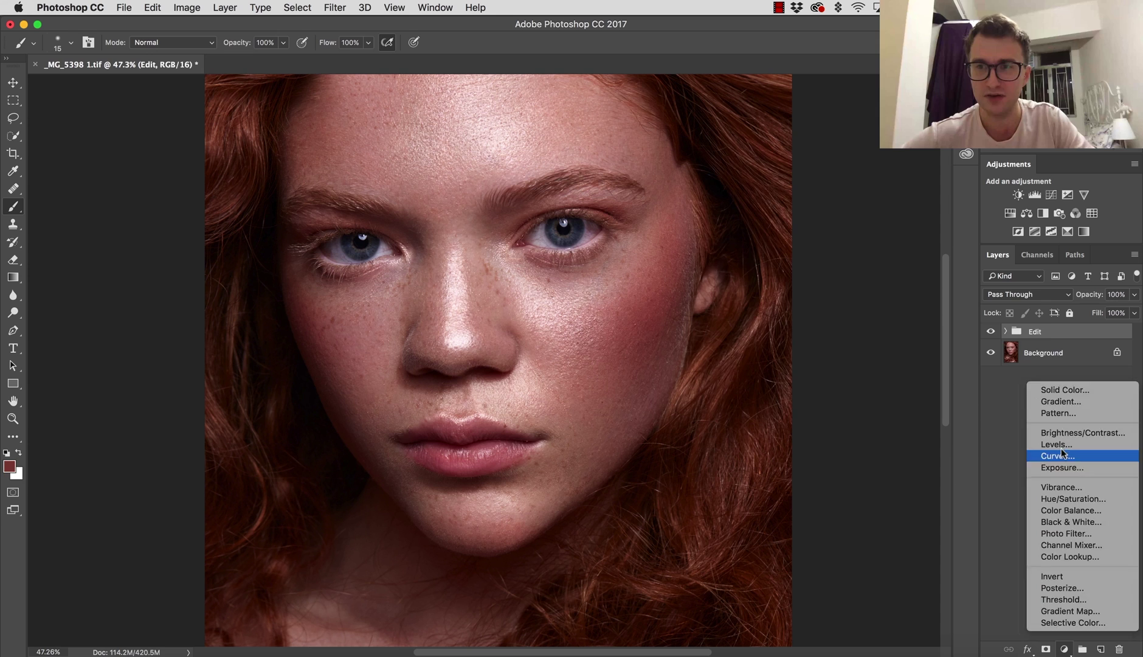
left_click(1067, 342)
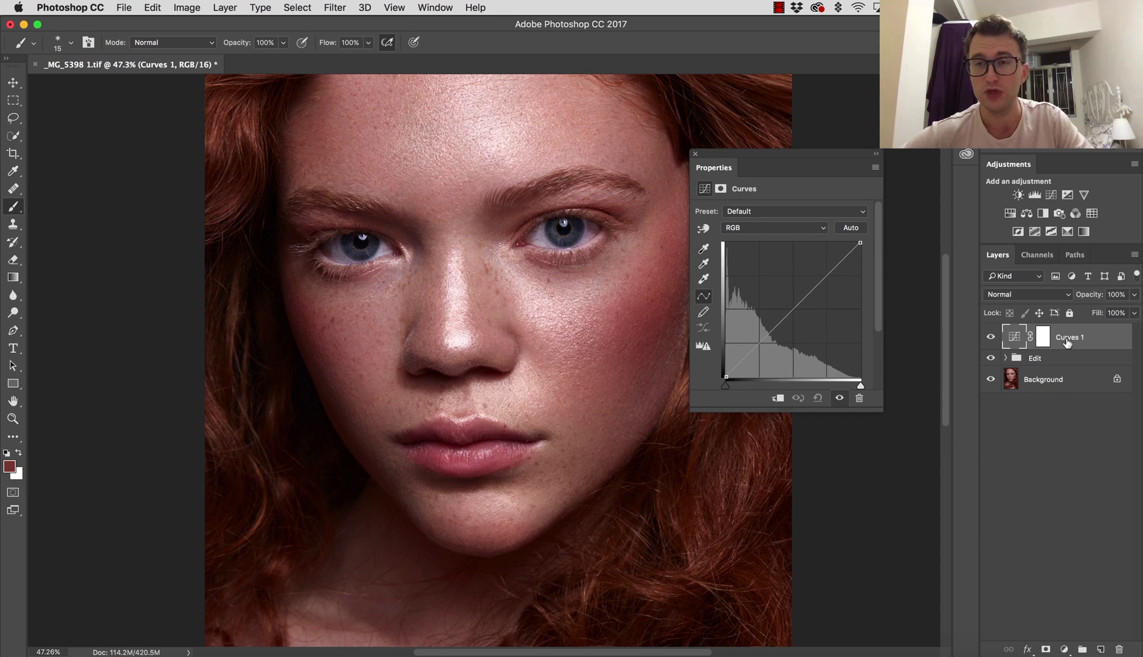
double_click(1068, 341)
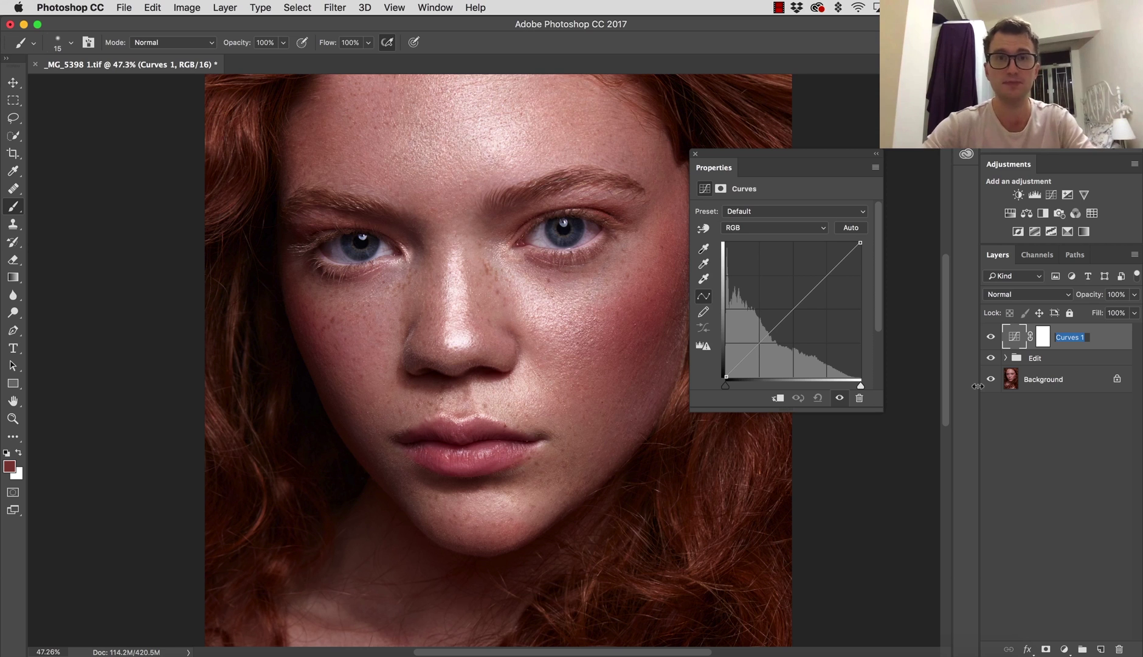
type("pop fr")
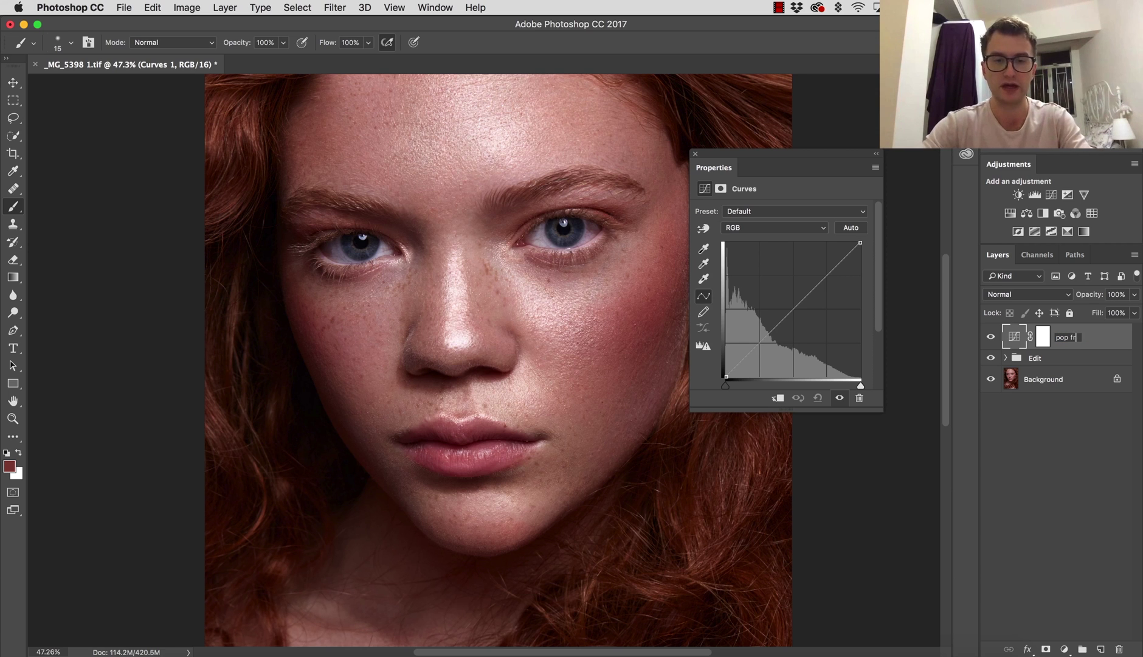
type("eckles")
key("Return")
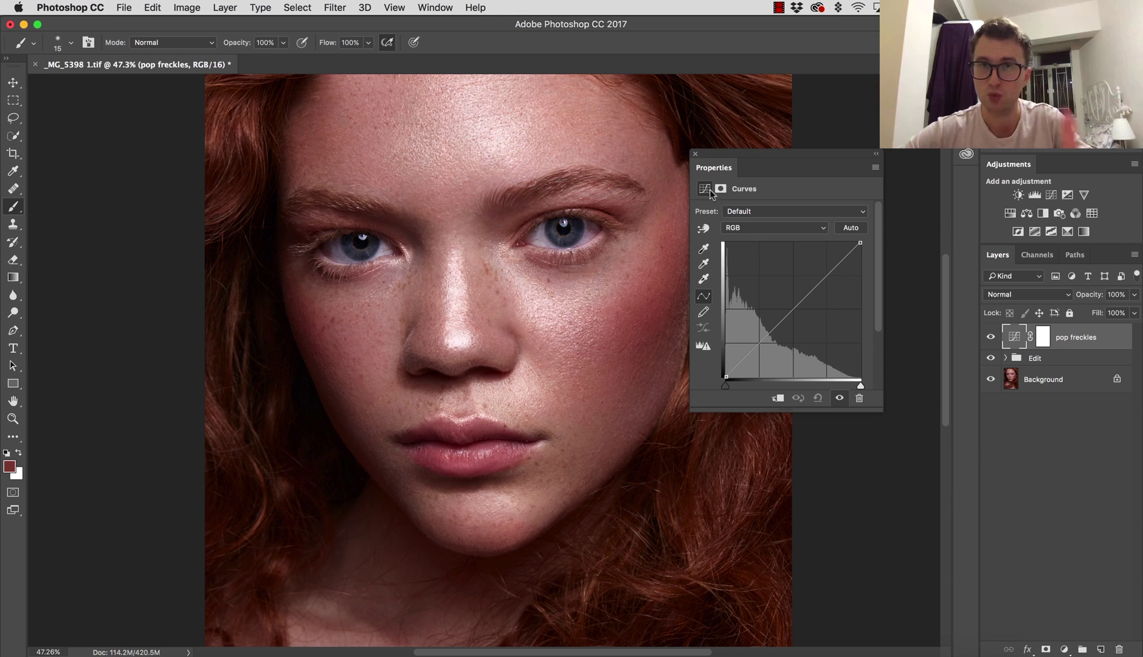
left_click(815, 287)
left_click_drag(816, 287, 824, 294)
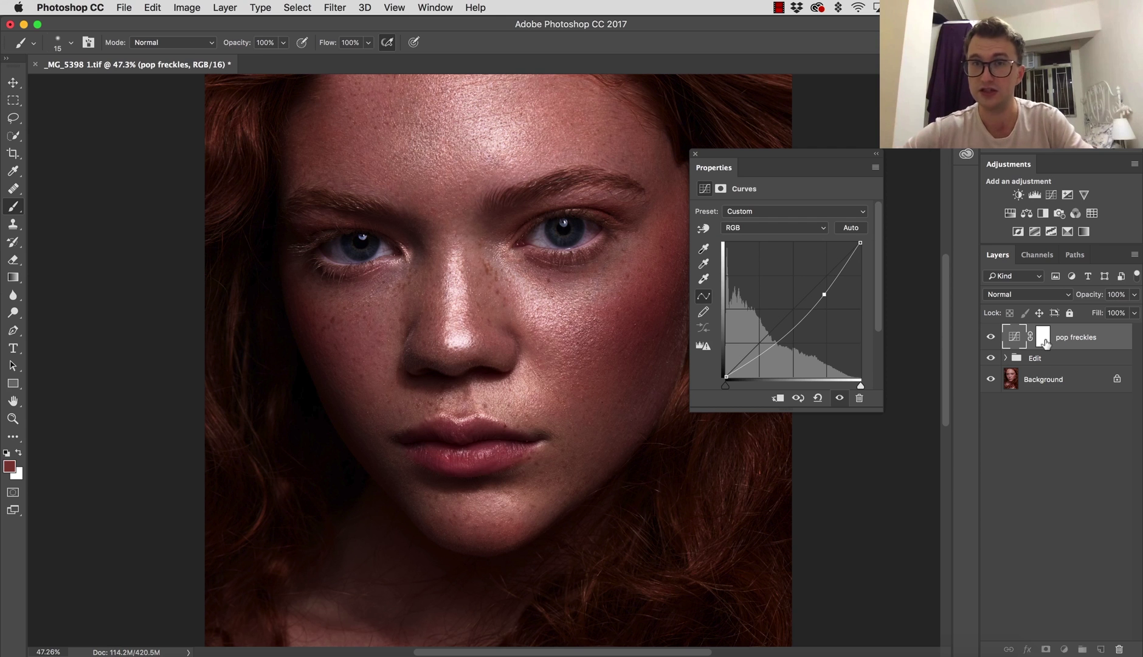
Set pop freckles to Luminosity blending and invert its mask to black
left_click(1043, 337)
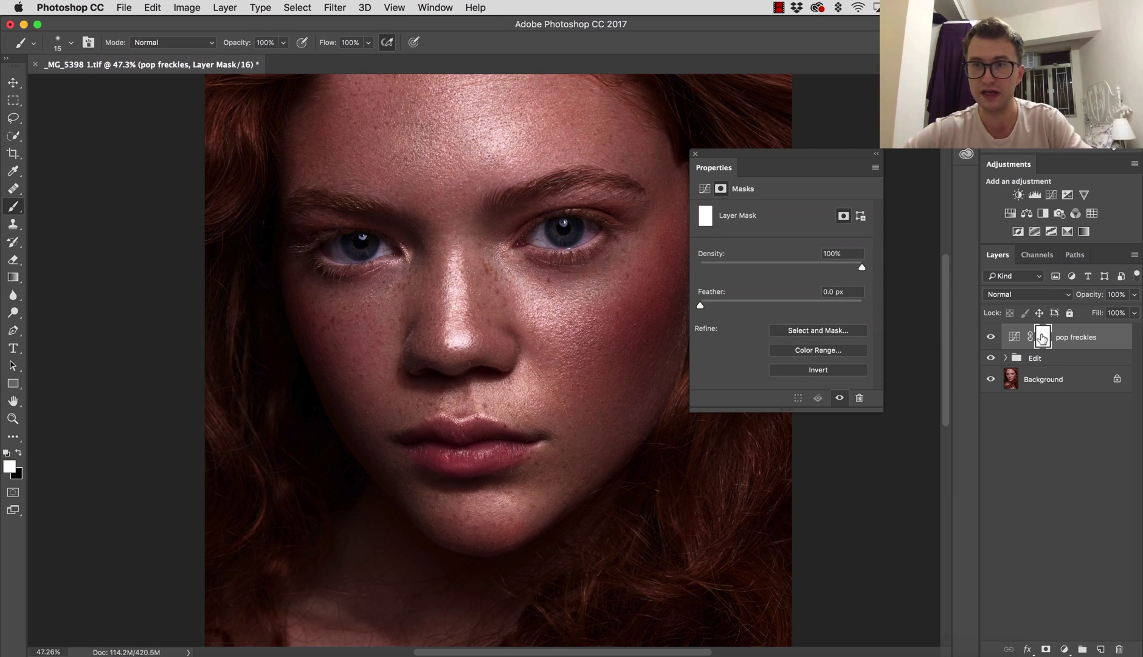
left_click(1006, 296)
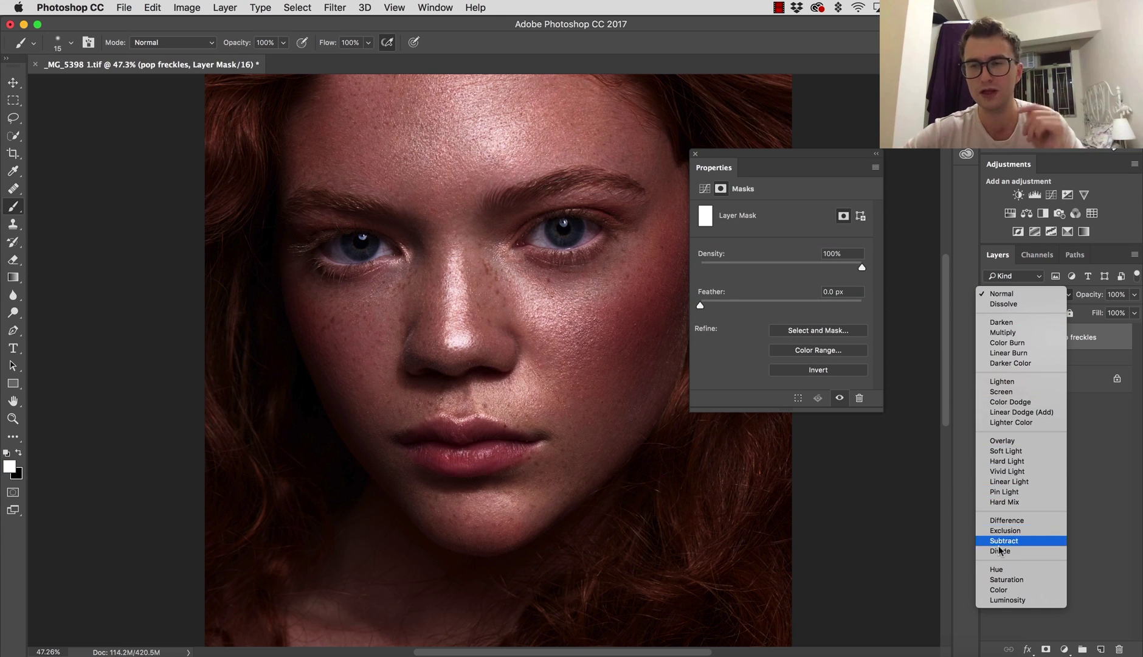
left_click(1004, 600)
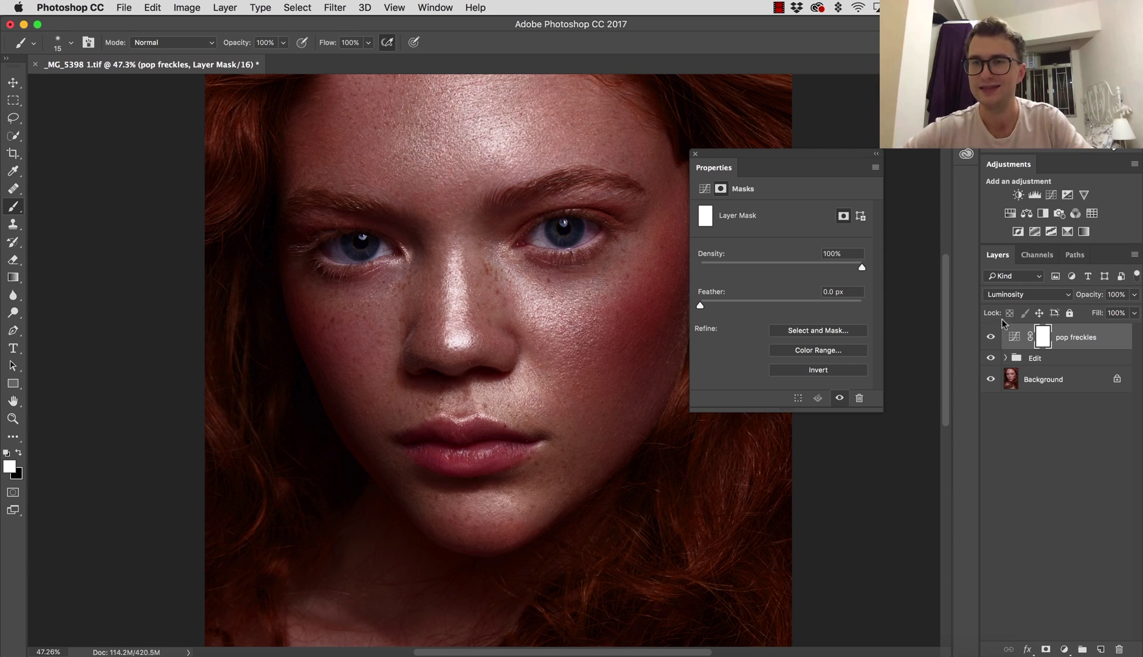
left_click_drag(1043, 334, 1041, 344)
key("super+i")
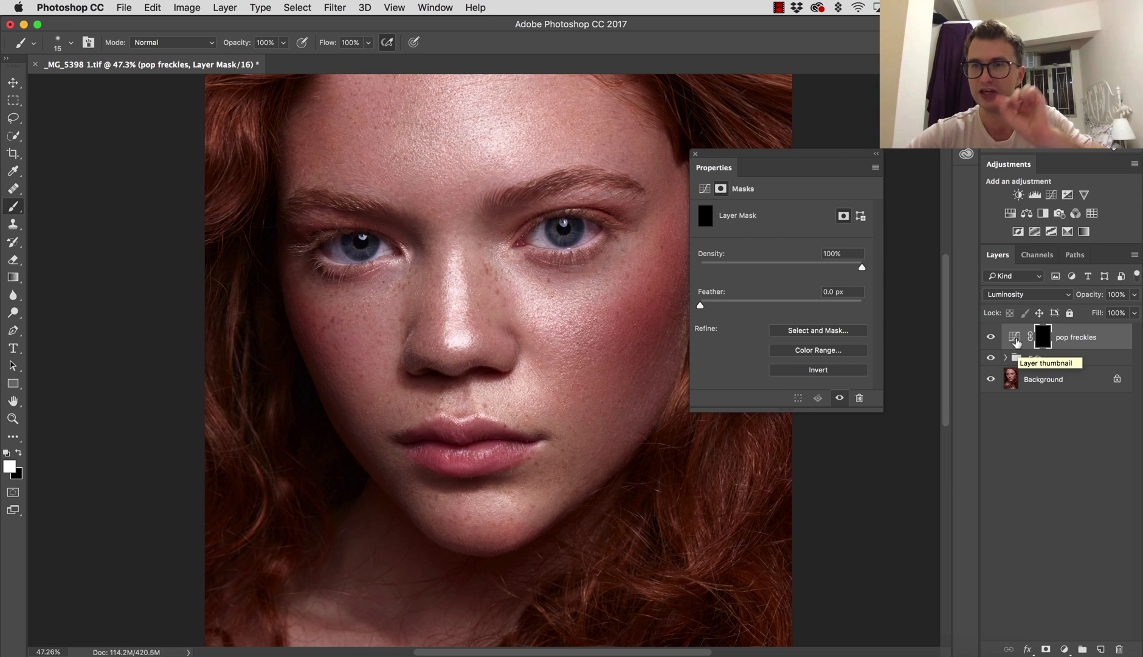
Close the Curves properties and make white the foreground painting colour
left_click(1017, 342)
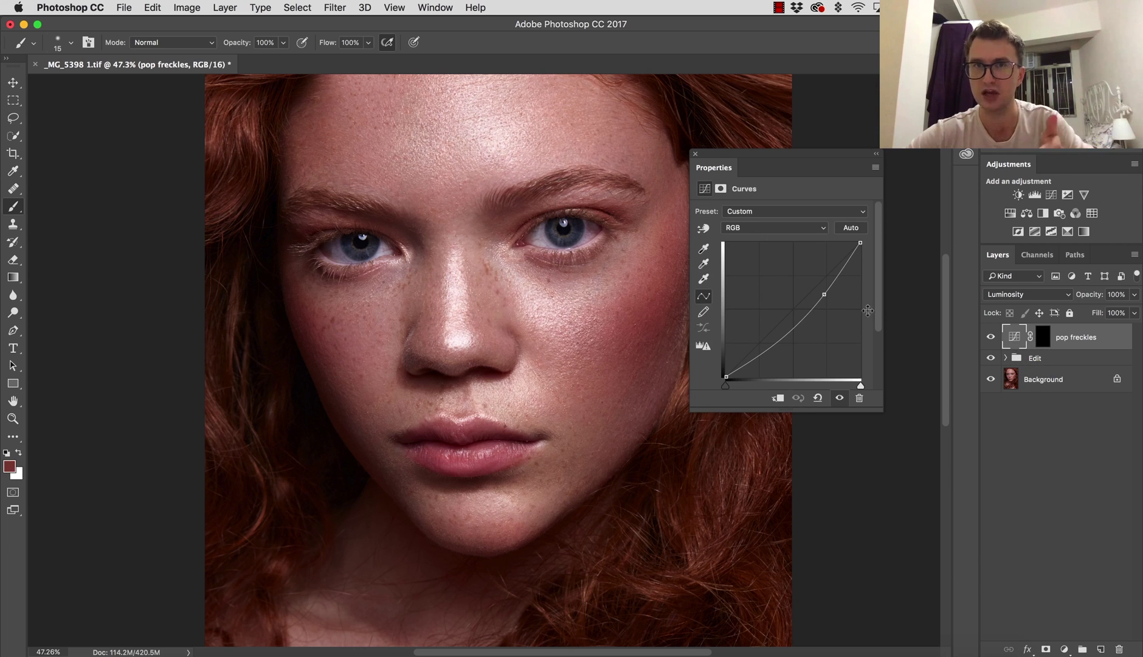
left_click(695, 154)
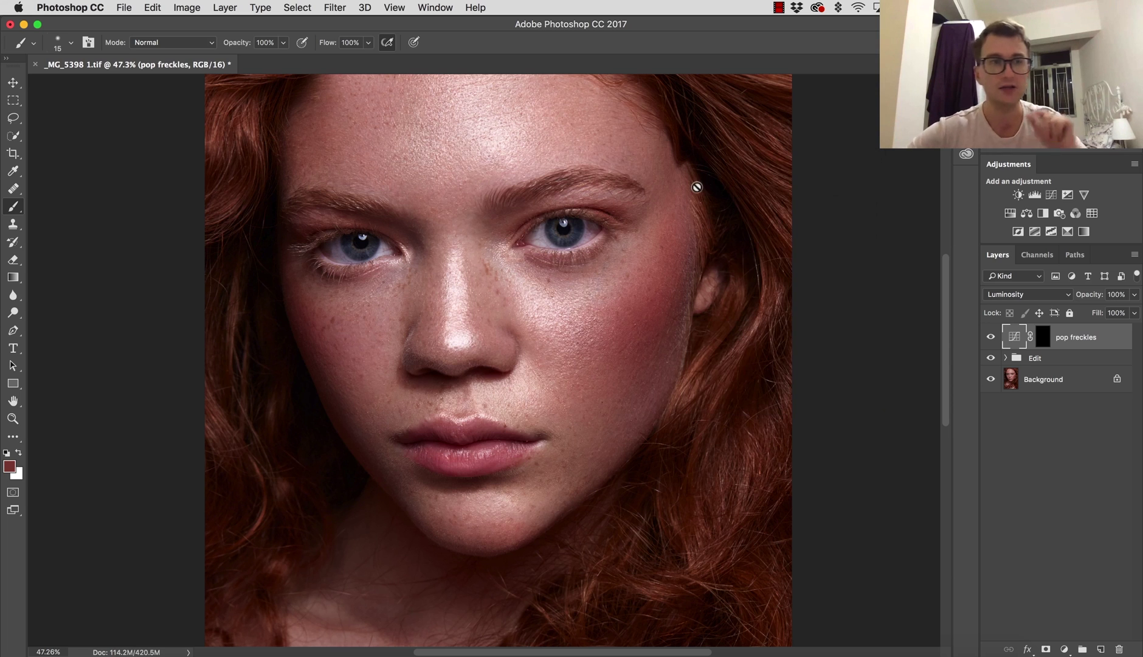
key("d")
key("x")
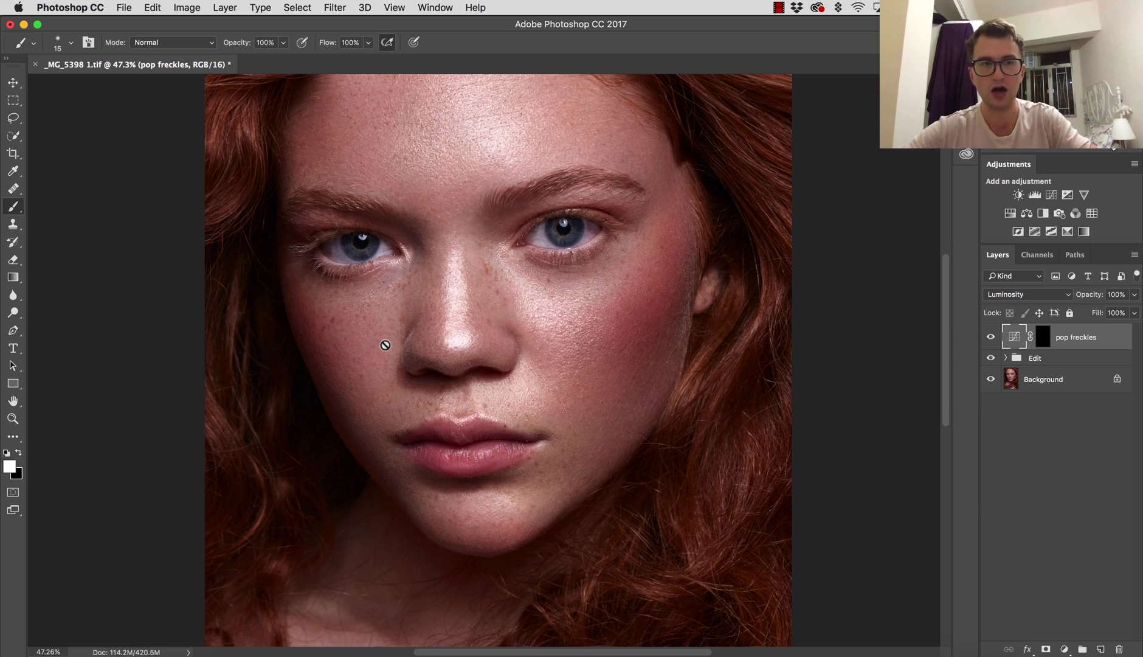
Test and undo a brush stroke on the pop freckles mask, then zoom to about 109% on the cheek
left_click(1045, 343)
key("bracketright")
key("bracketright")
key("bracketright")
key("bracketright")
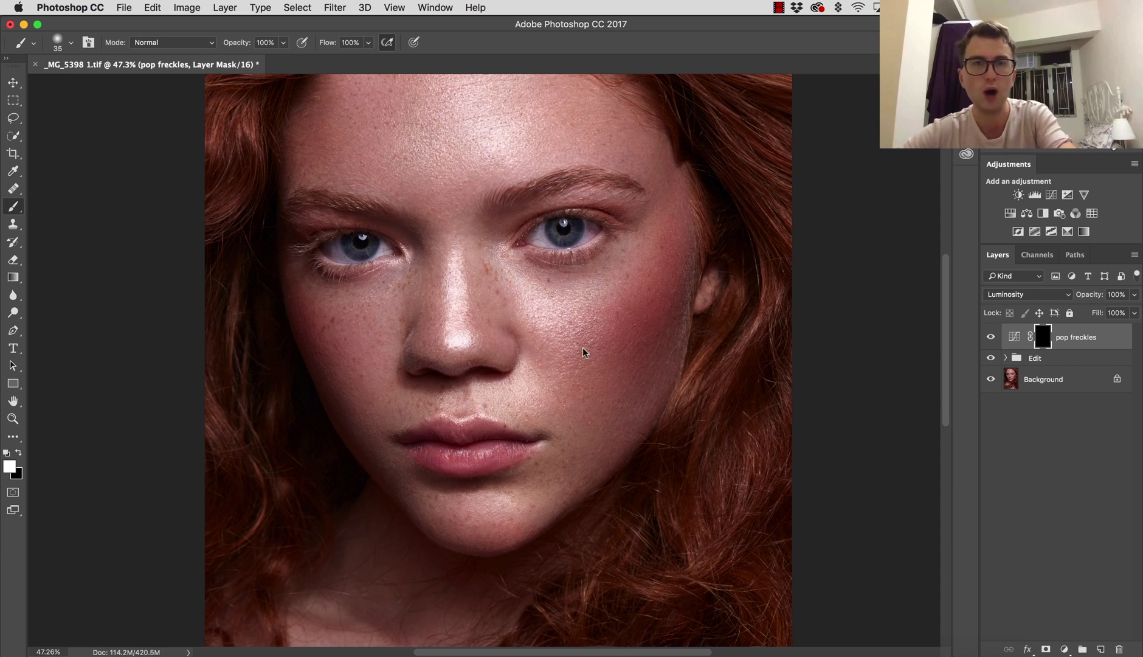
left_click_drag(578, 304, 585, 406)
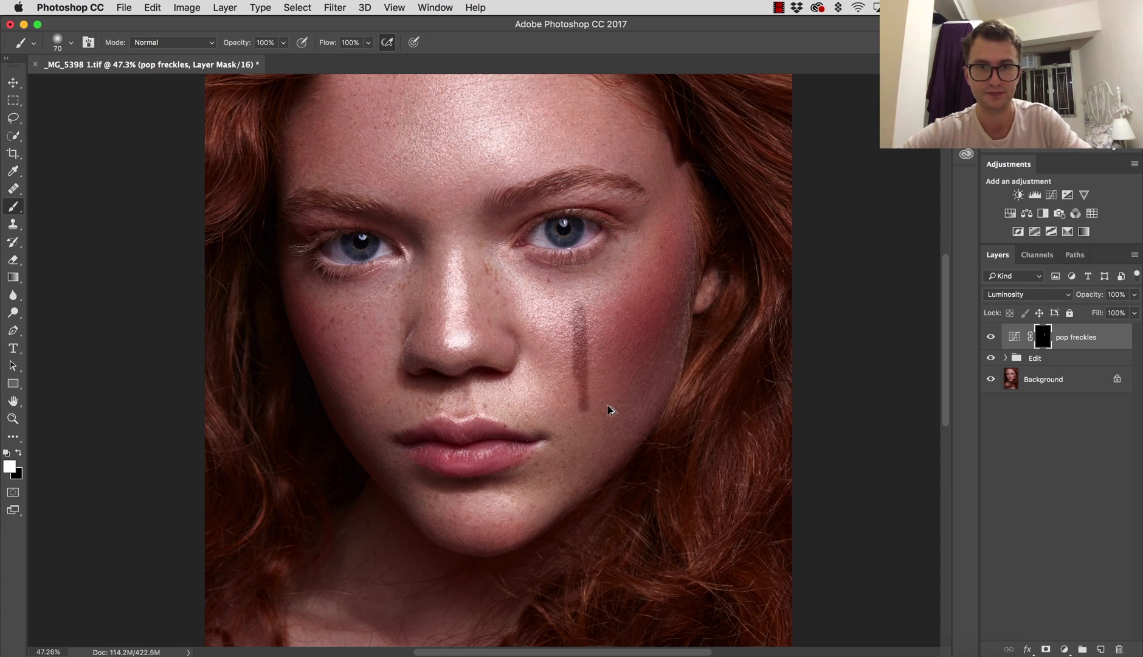
key("super+z")
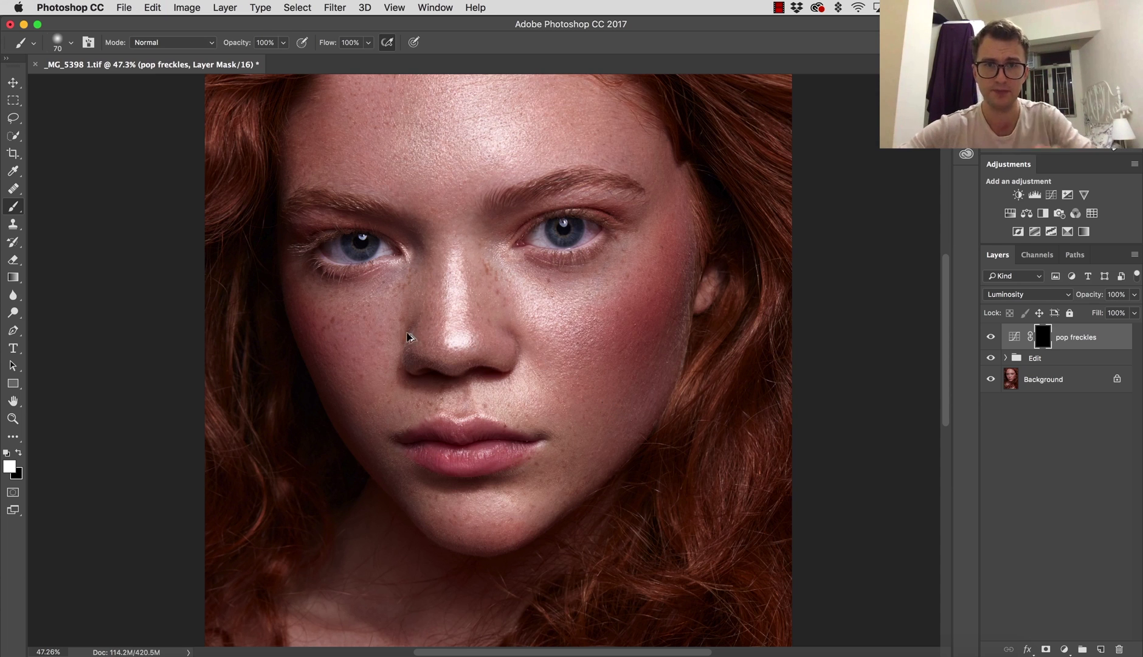
key("bracketleft")
key("bracketleft")
key("bracketleft")
key("bracketleft")
key("bracketleft")
key("bracketleft")
key("bracketleft")
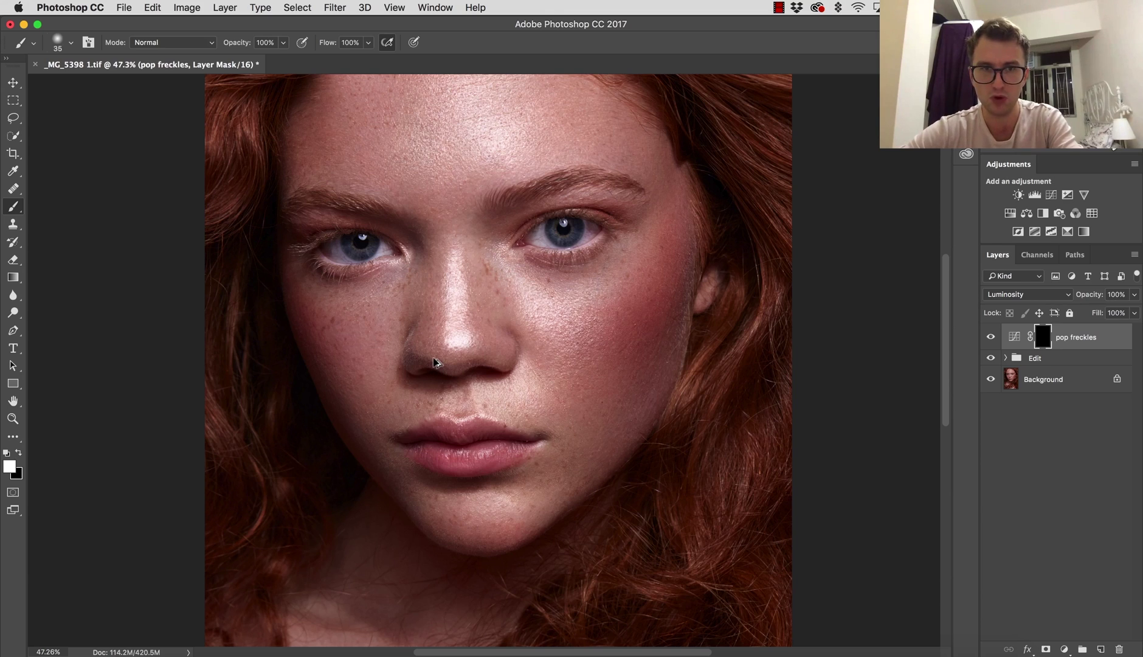
key("z")
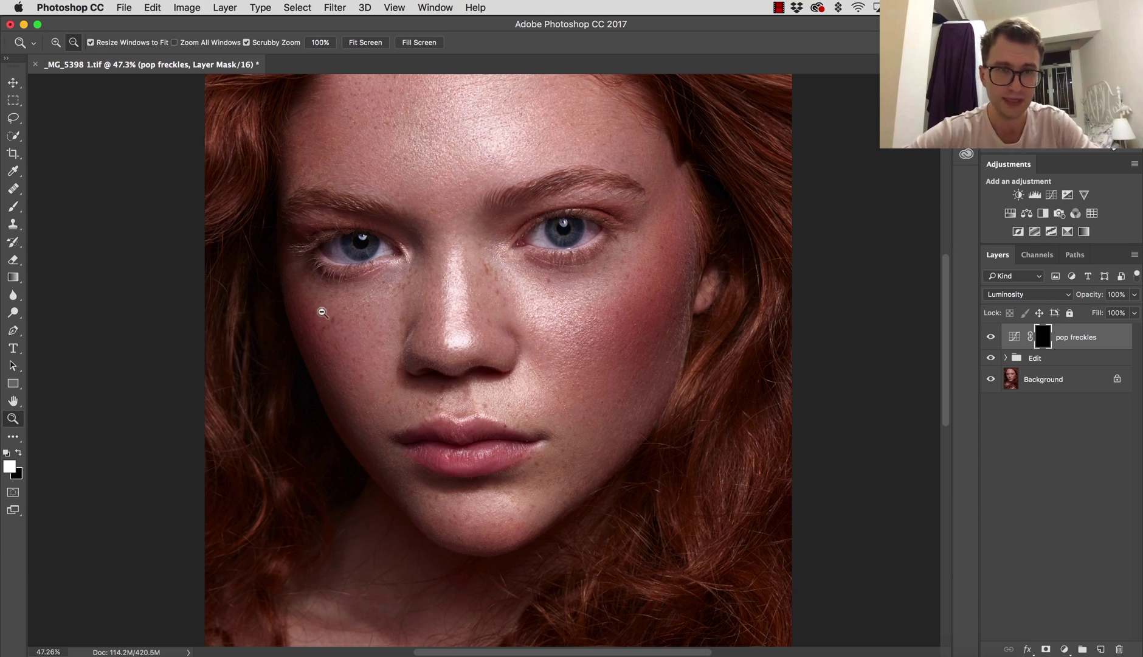
mouse_move(322, 312)
left_mouse_down()
mouse_move(355, 327)
mouse_move(375, 319)
mouse_move(382, 340)
left_mouse_up()
Dab white on individual freckles on the pop freckles mask with a small brush, ending at size 20
key("b")
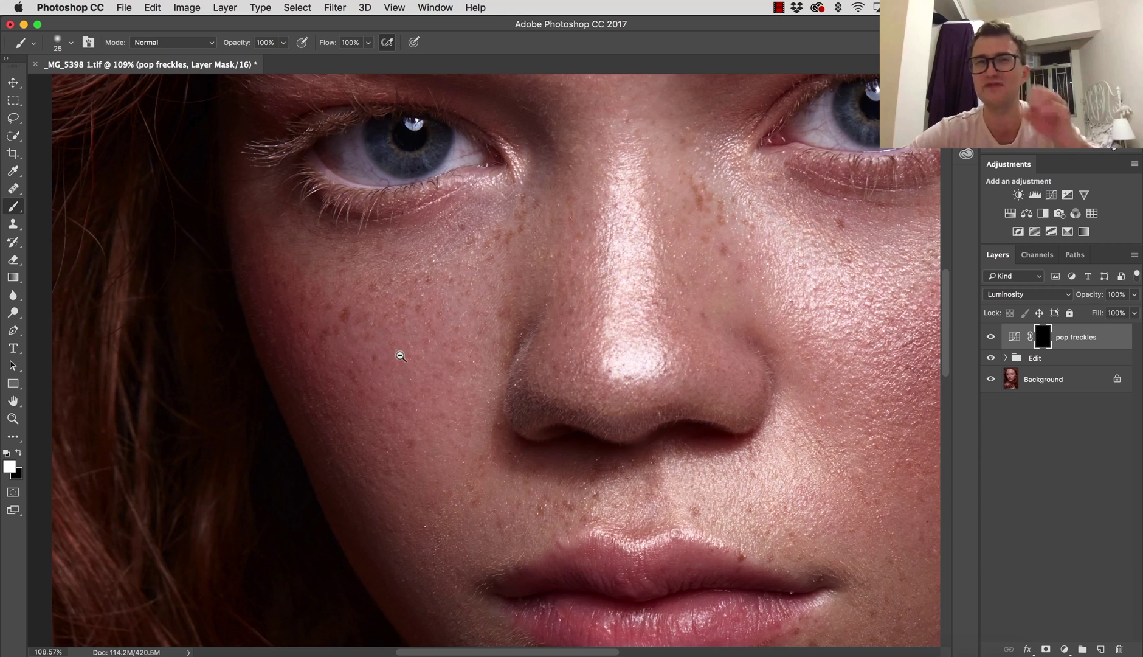
key("bracketleft")
key("bracketleft")
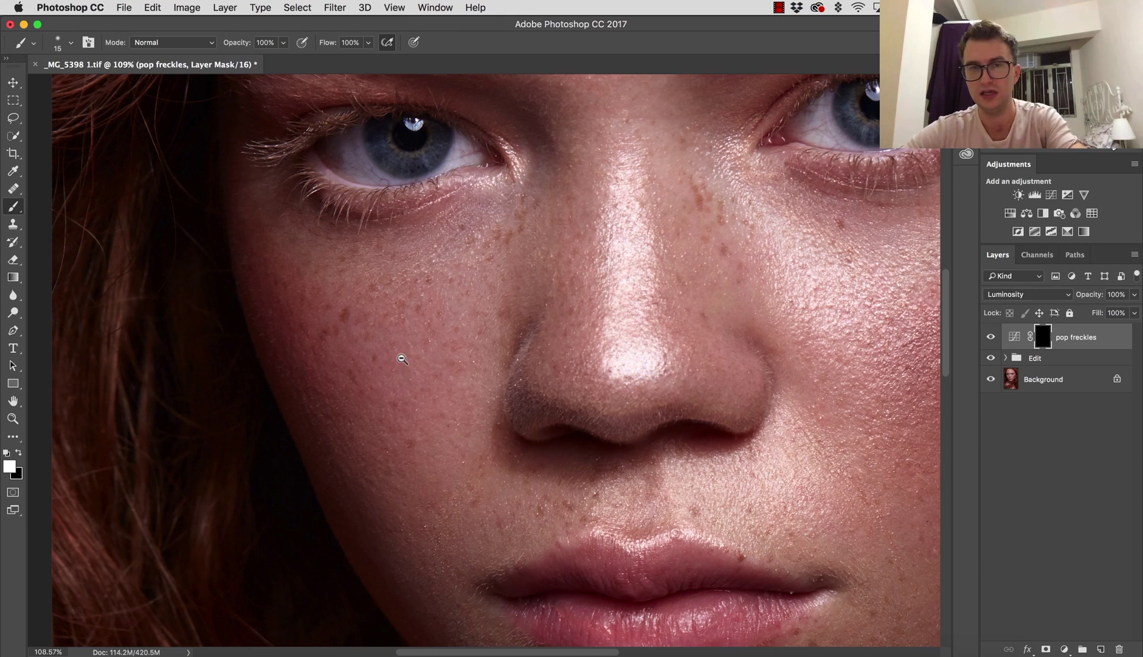
left_click(343, 314)
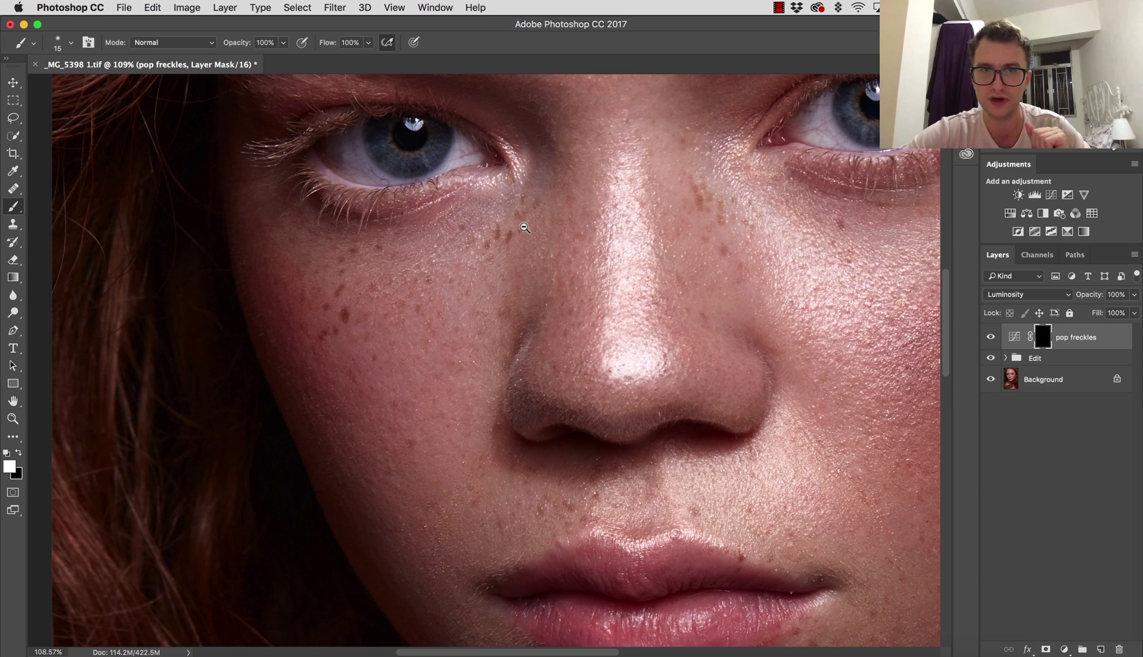
key("bracketright")
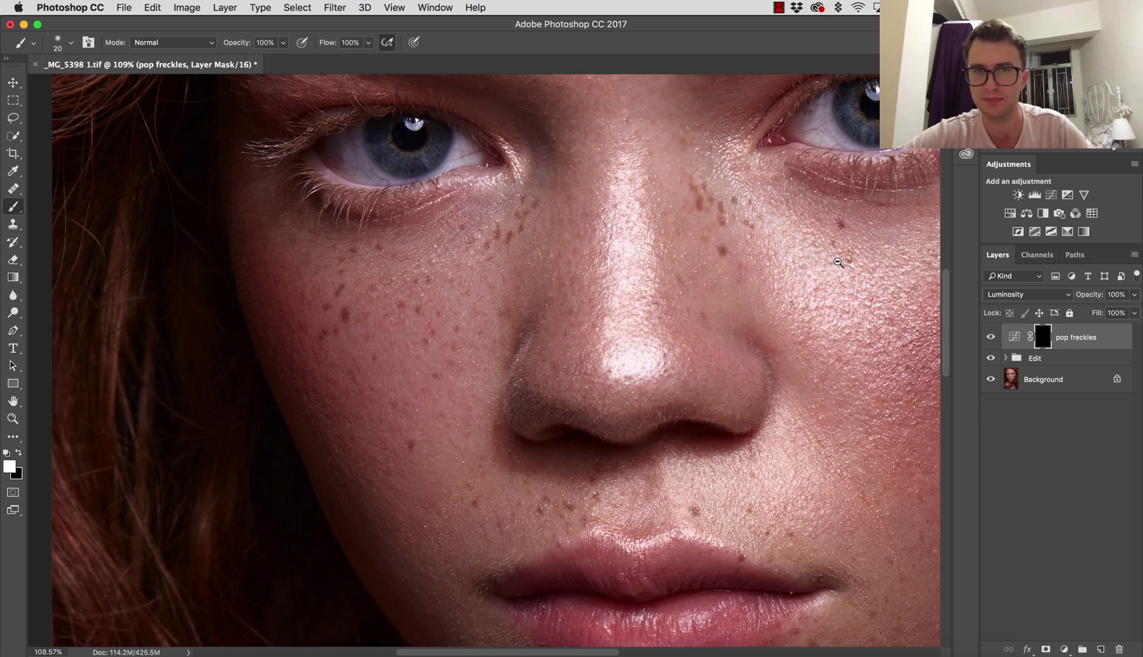
Paint white over cheek and forehead freckles on the pop freckles mask, moving up toward the forehead
left_click_drag(657, 400, 548, 375)
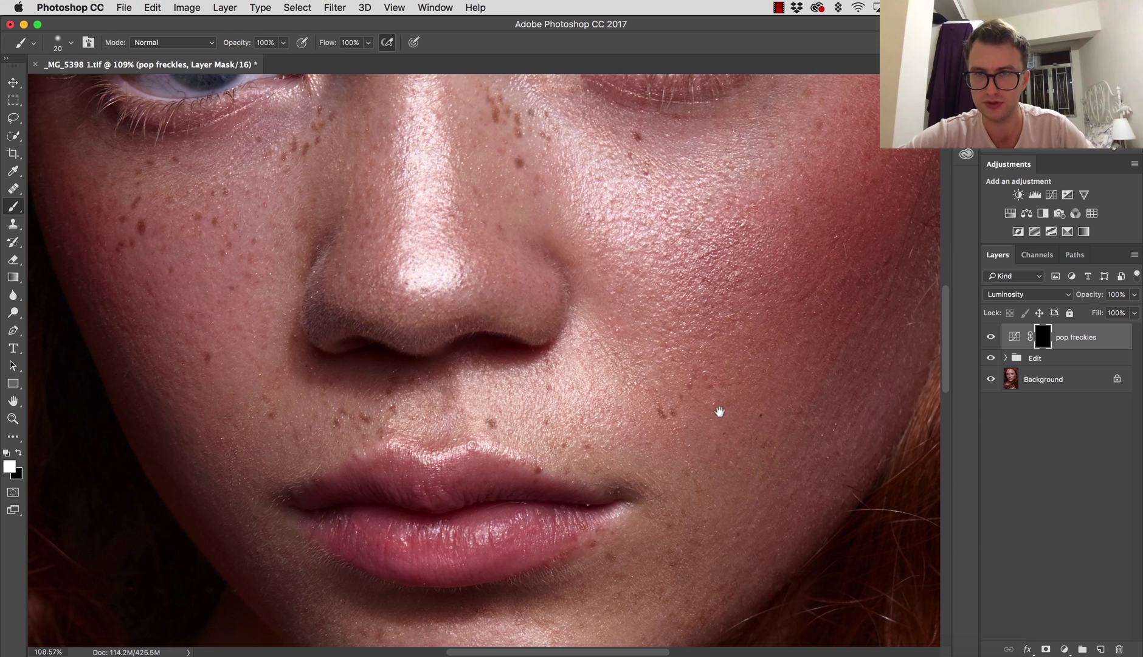
left_click_drag(626, 544, 607, 439)
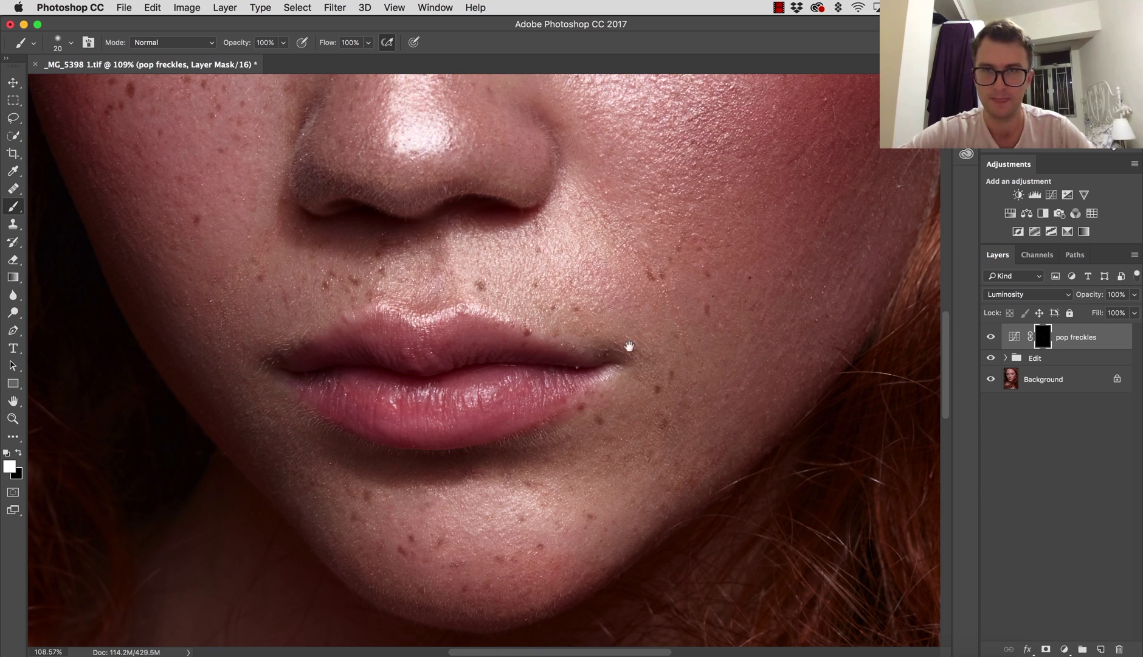
left_click_drag(628, 345, 524, 496)
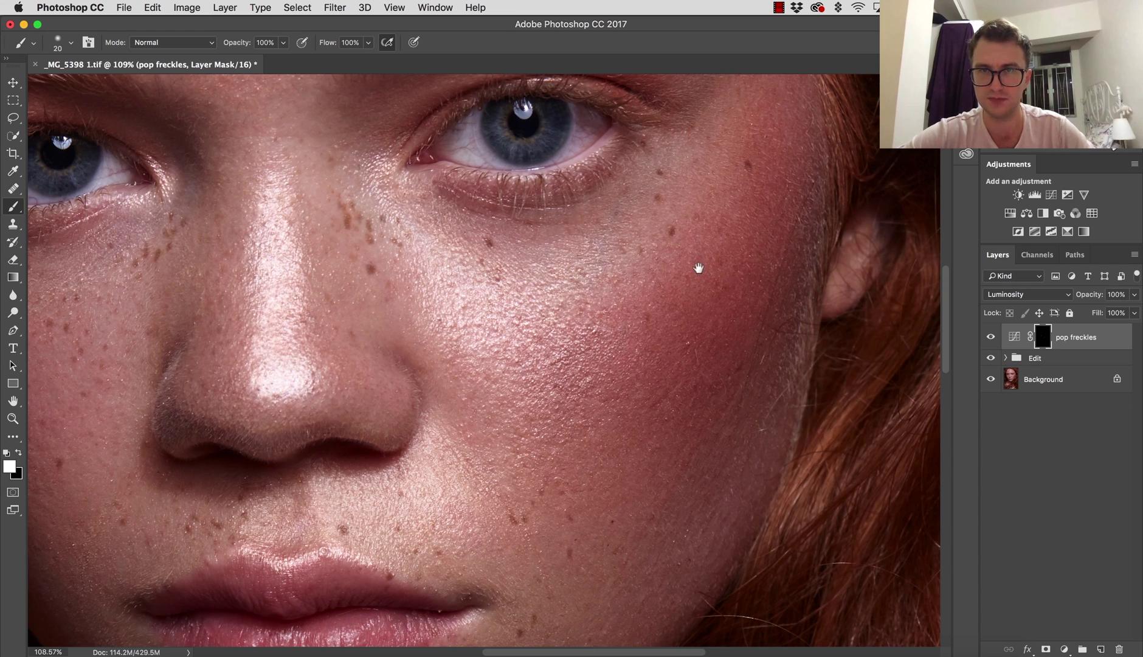
left_click_drag(646, 213, 589, 413)
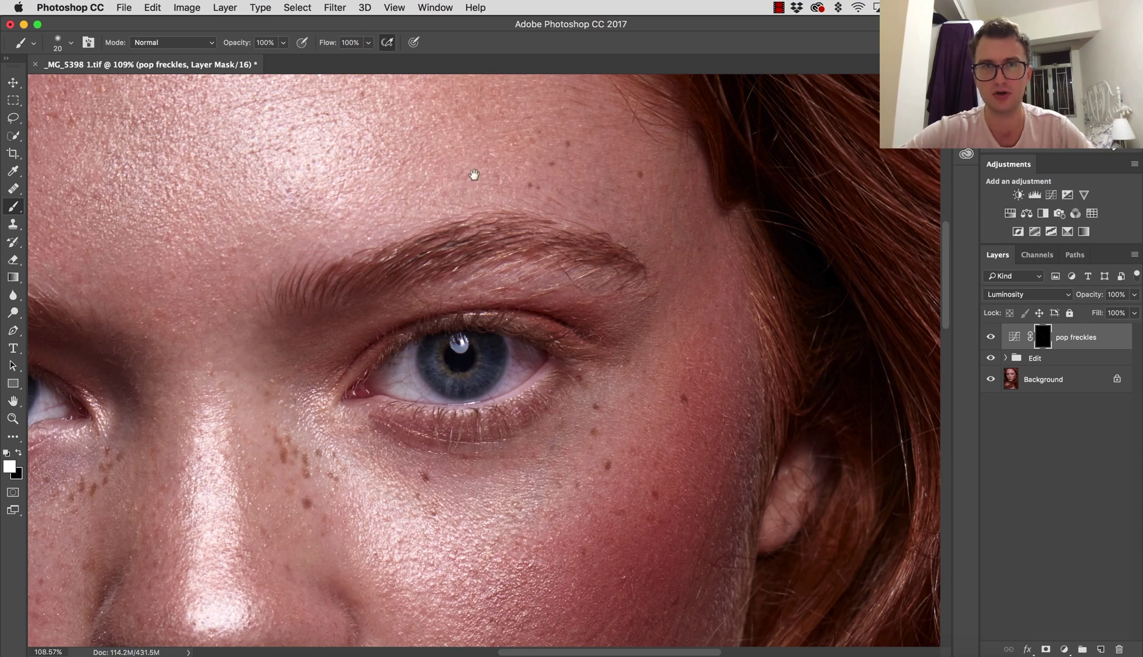
left_click_drag(472, 173, 446, 245)
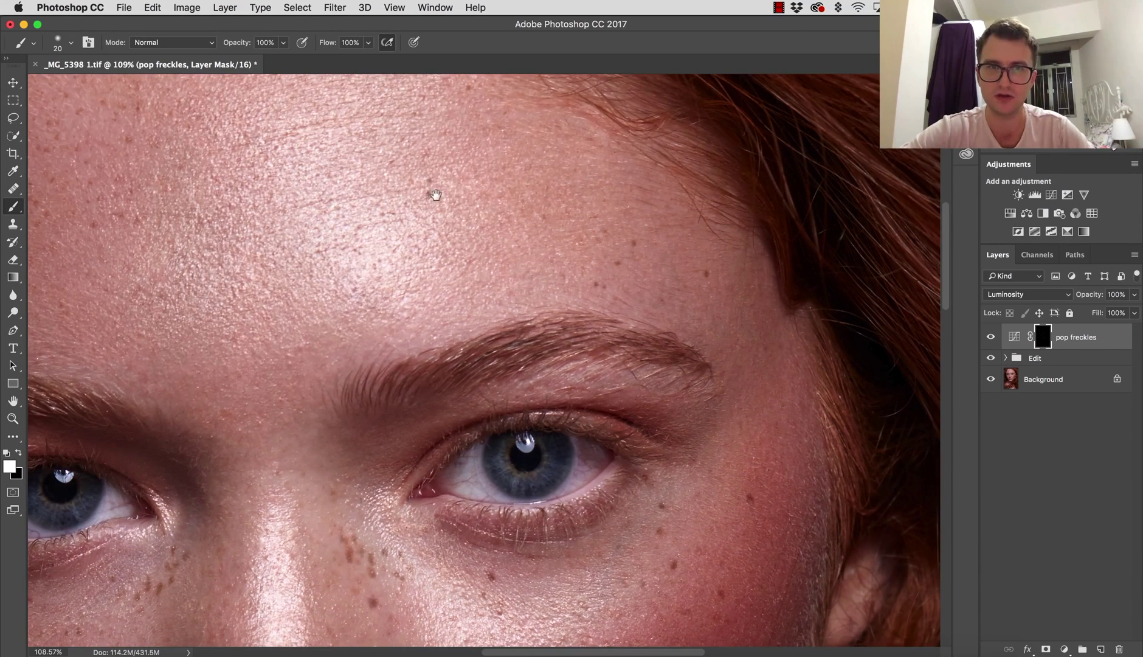
left_click_drag(434, 192, 477, 262)
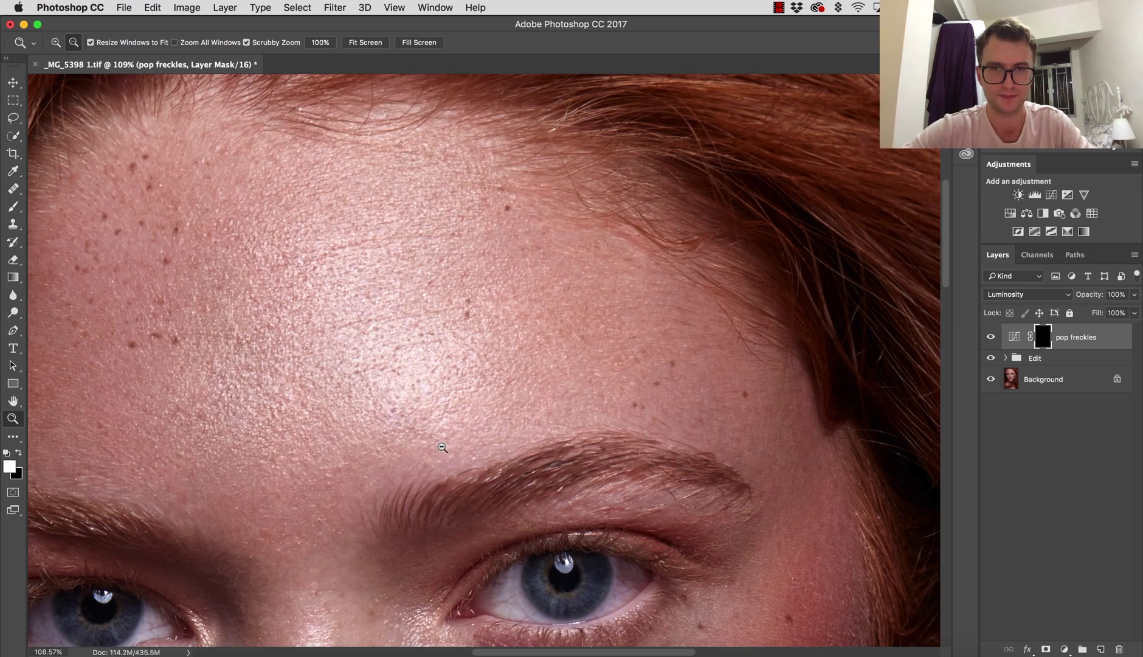
Compare the portrait with the pop freckles layer hidden and shown again
scroll(429, 426, "down", 6)
scroll(482, 361, "up", 3)
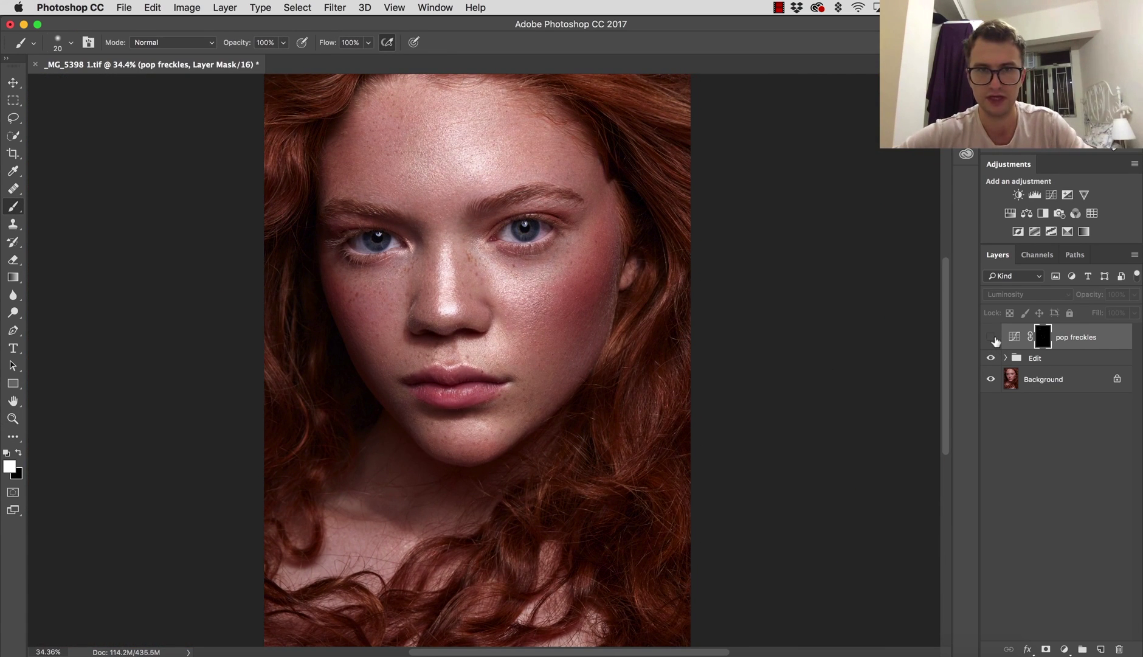
left_click(991, 338)
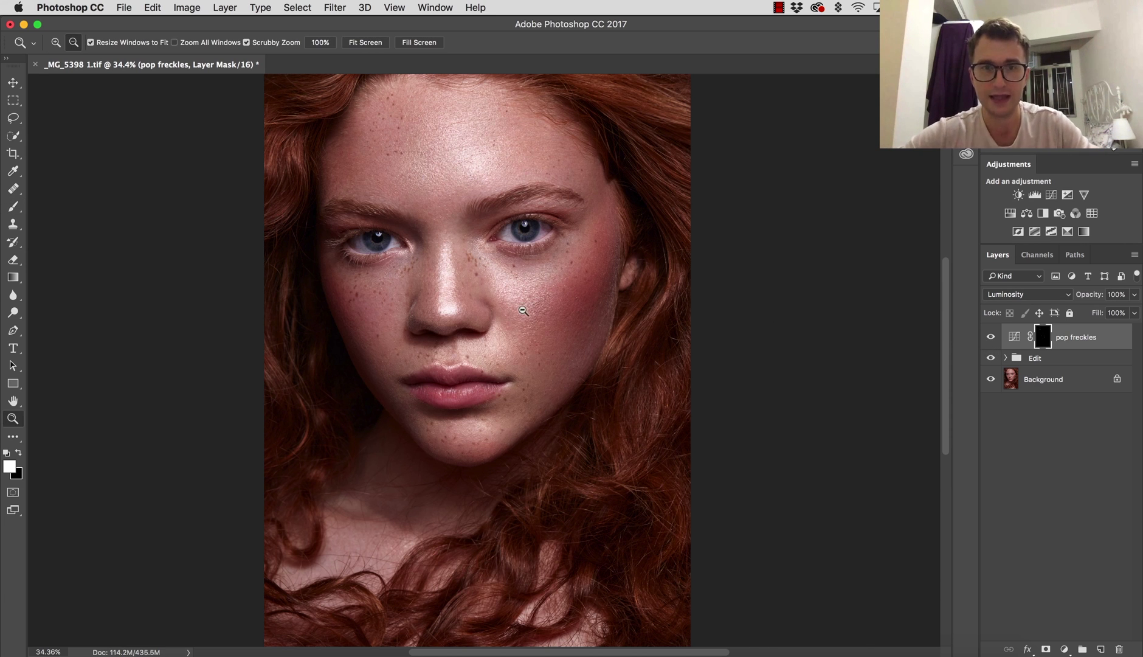
scroll(517, 303, "up", 5)
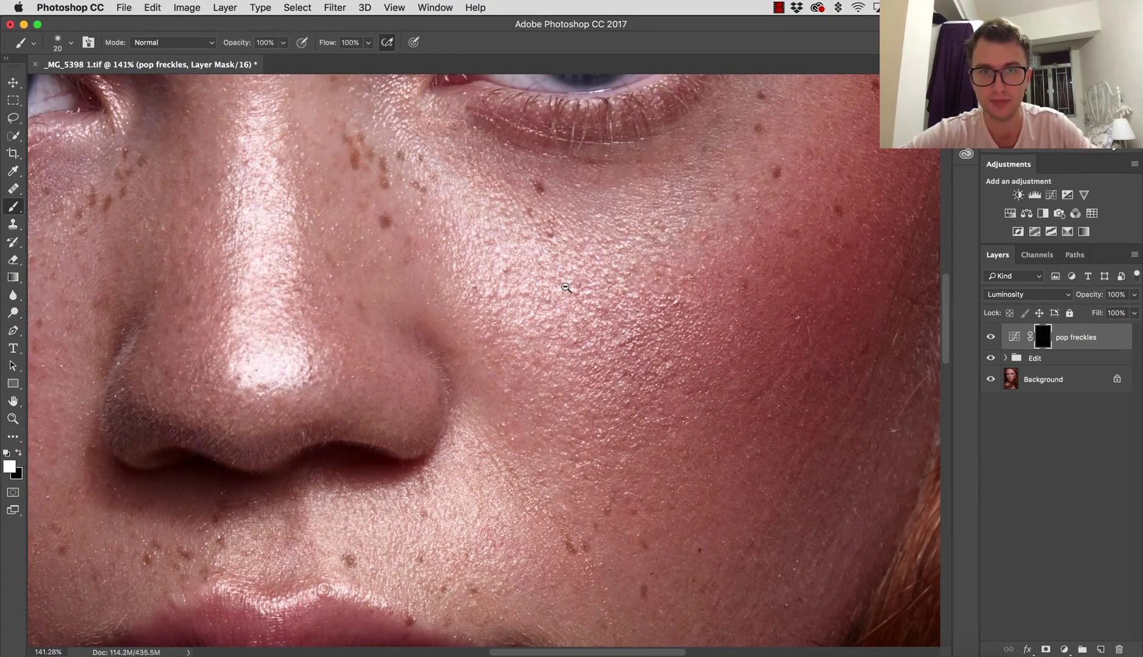
scroll(641, 345, "down", 5)
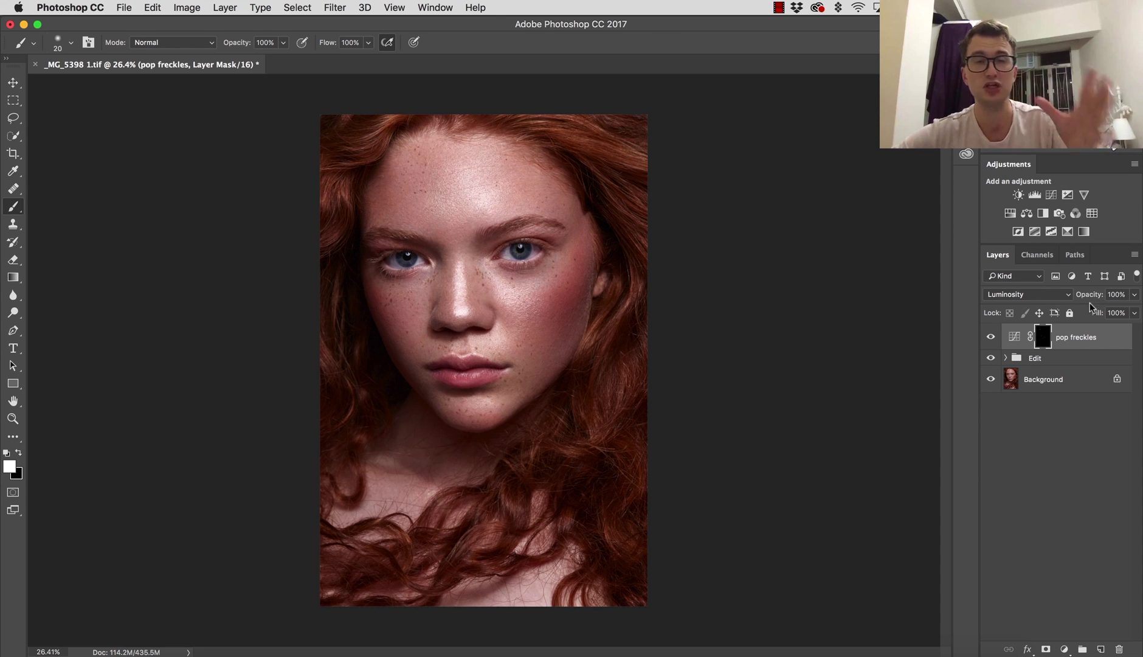
Lower pop freckles opacity to 60% and show its mask properties (Density 100%, Feather 0 px)
left_click_drag(1089, 295, 1064, 298)
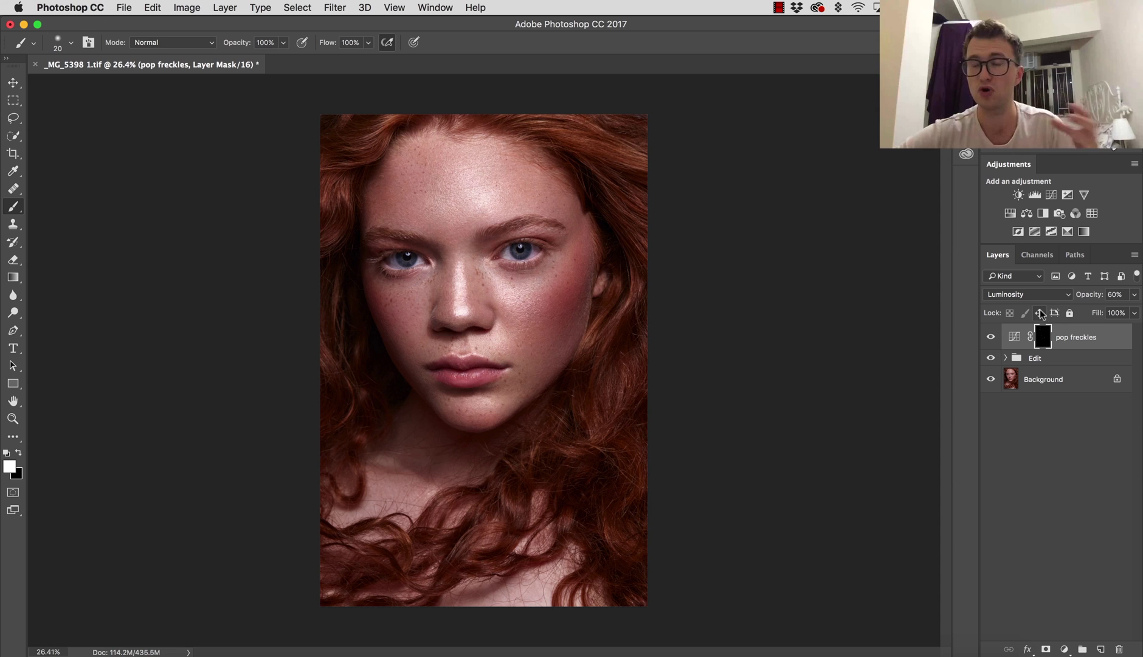
double_click(1043, 335)
scroll(527, 462, "down", 1)
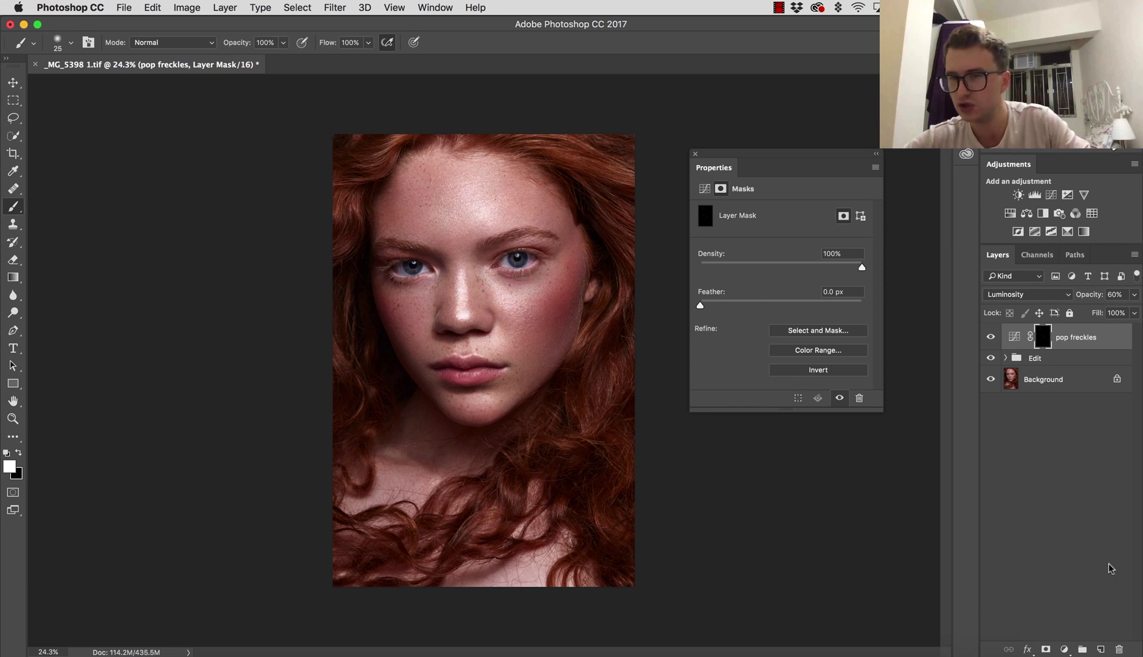
Add a Curves layer named 'freckles', bow its RGB curve down, and invert its mask to black
left_click(1064, 648)
left_click(1051, 468)
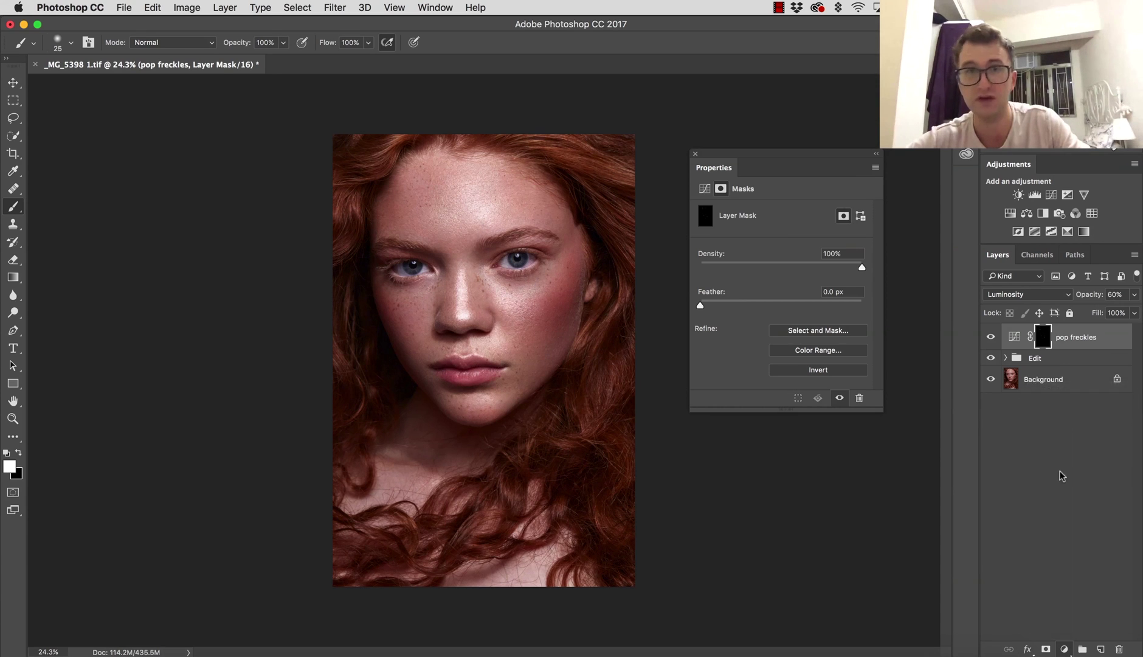
double_click(1063, 339)
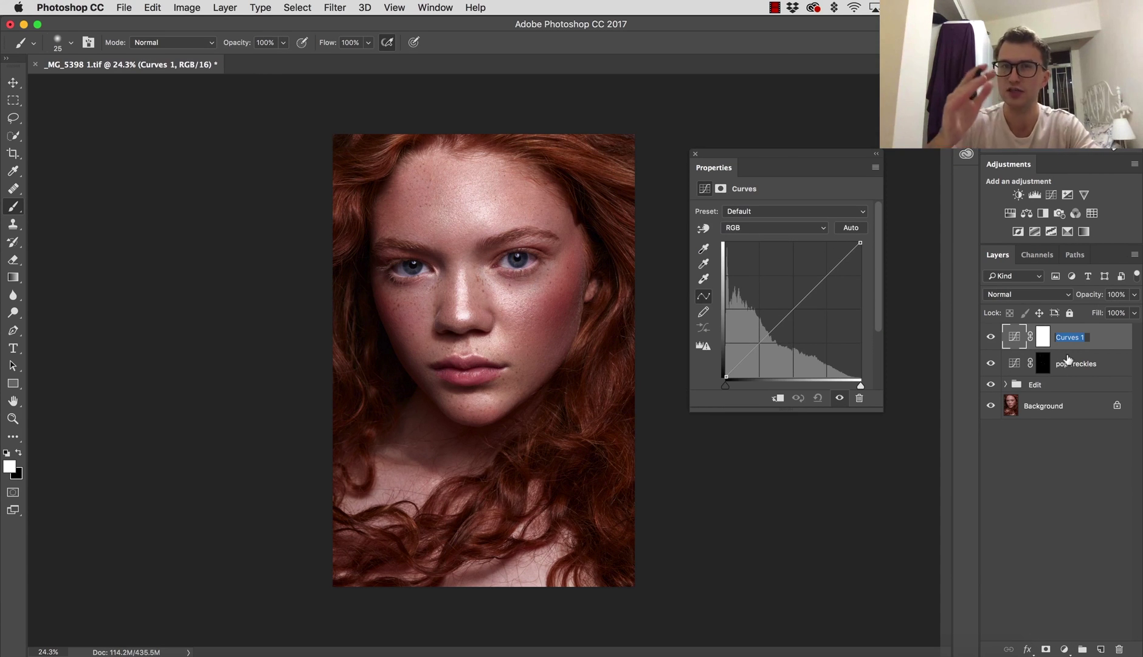
type("freckles")
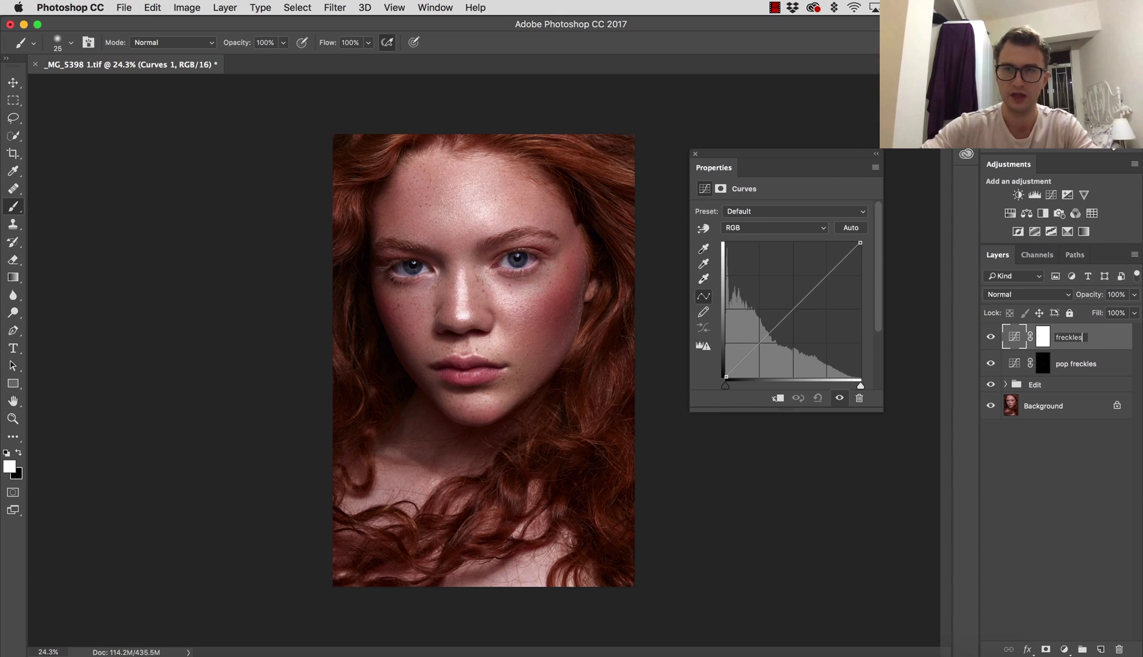
key("Return")
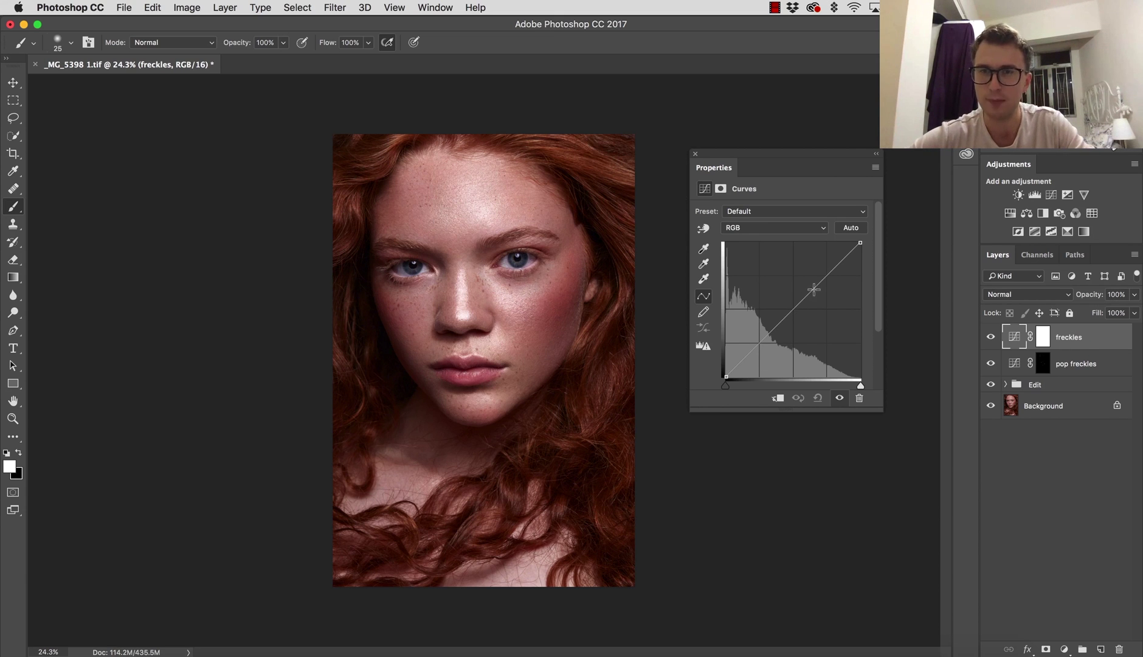
left_click_drag(811, 292, 826, 304)
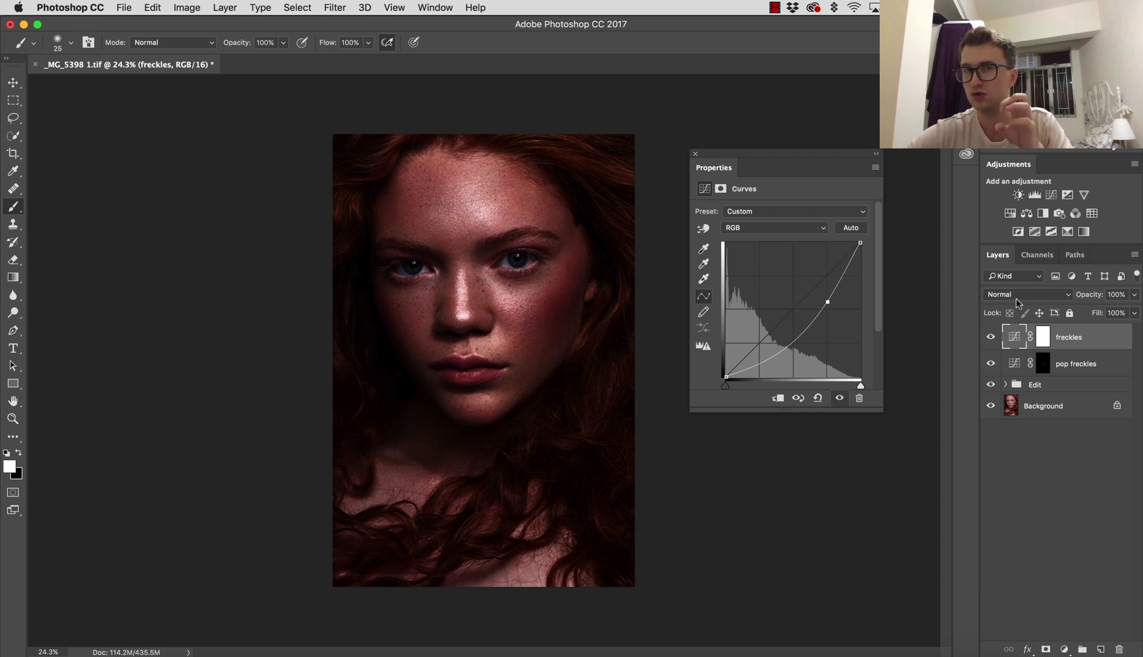
left_click(1037, 341)
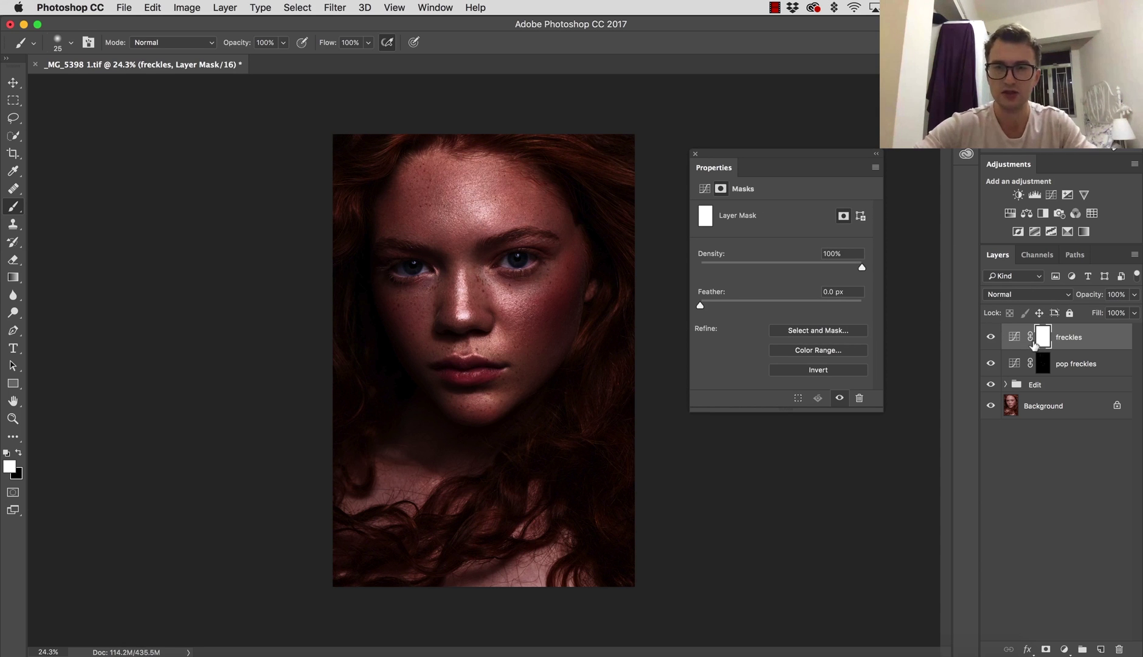
key("super+i")
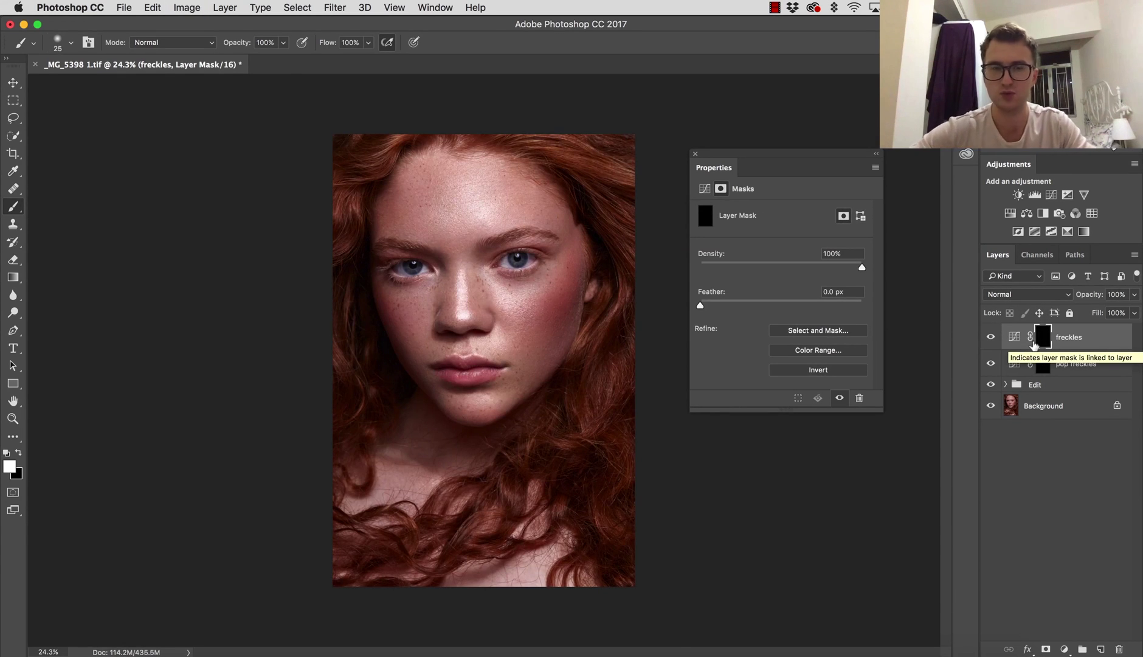
Zoom in on the cheeks and dab new freckles on the freckles mask, shrinking the brush for smaller ones
key("z")
left_click_drag(501, 221, 559, 255)
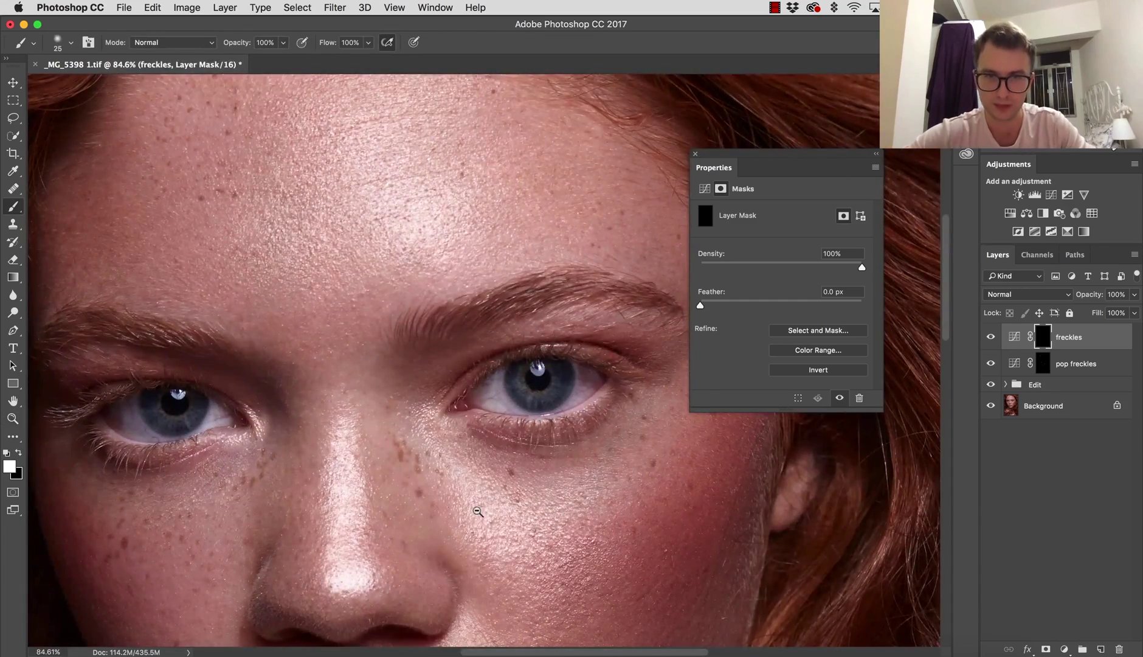
scroll(478, 511, "down", 5)
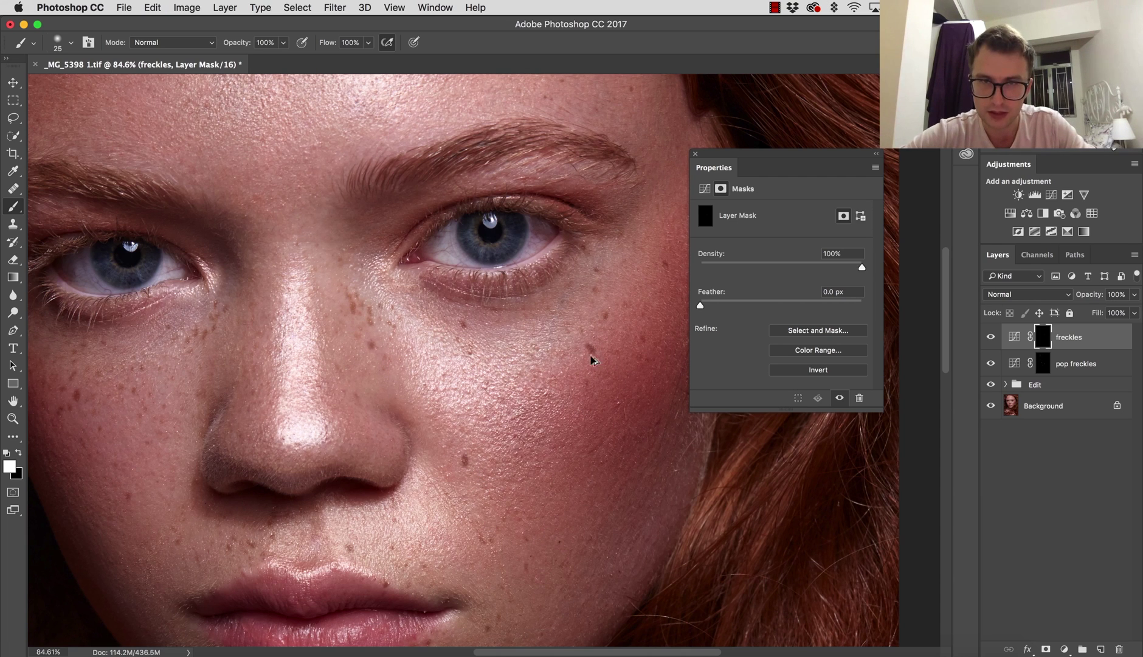
left_click_drag(600, 510, 608, 458)
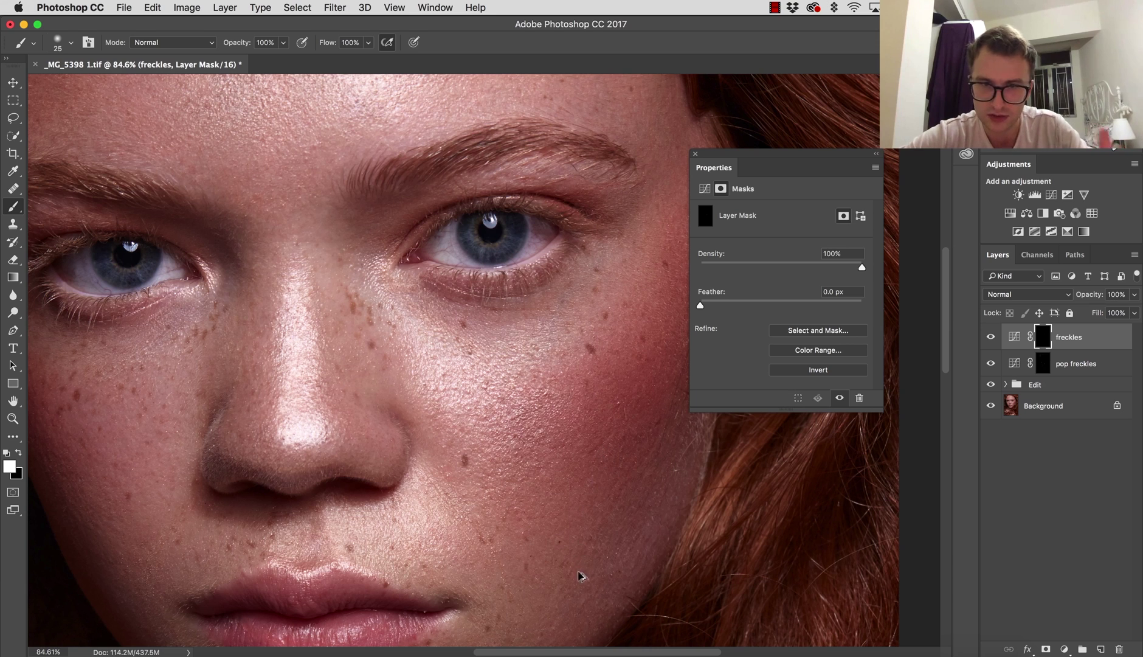
left_click_drag(525, 558, 487, 452)
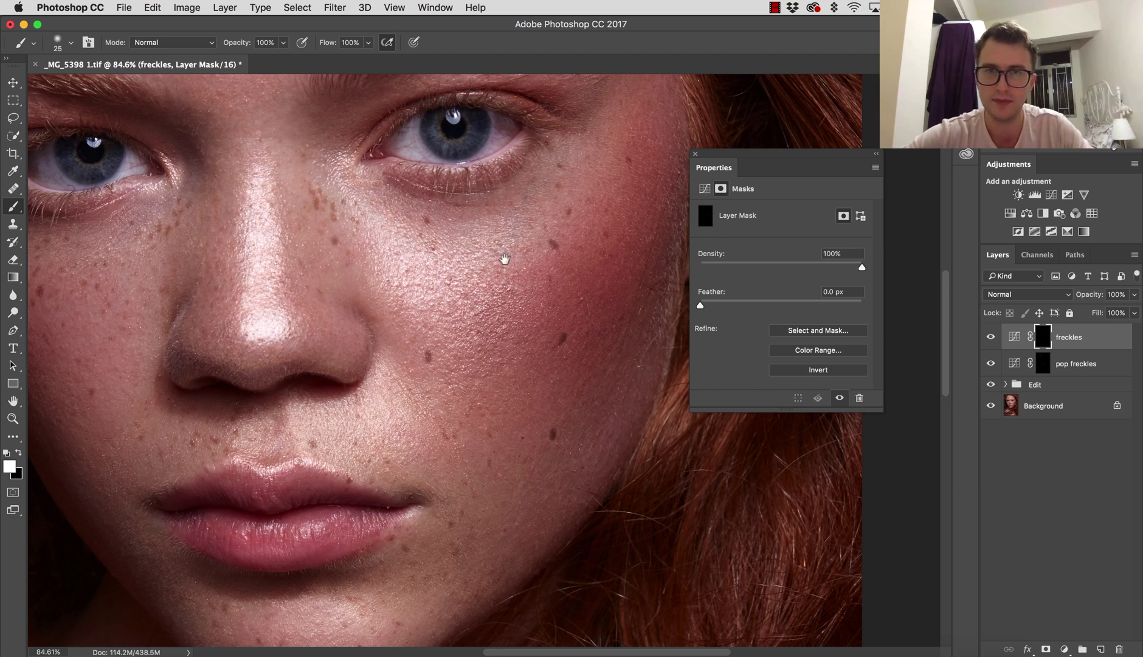
key("super+z")
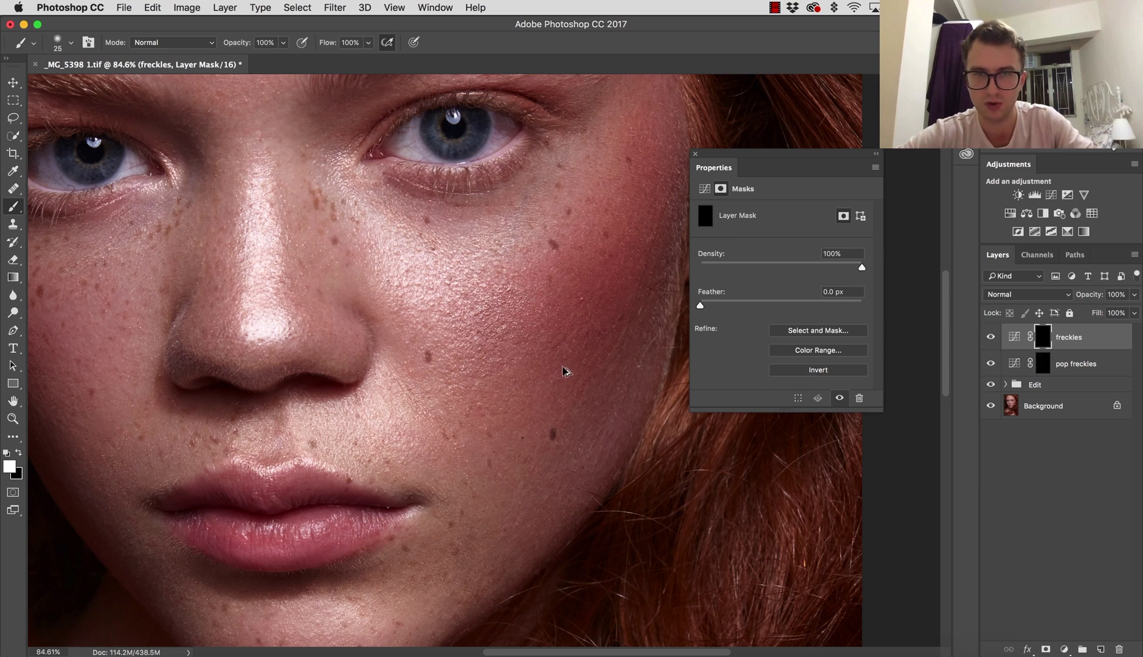
key("bracketleft")
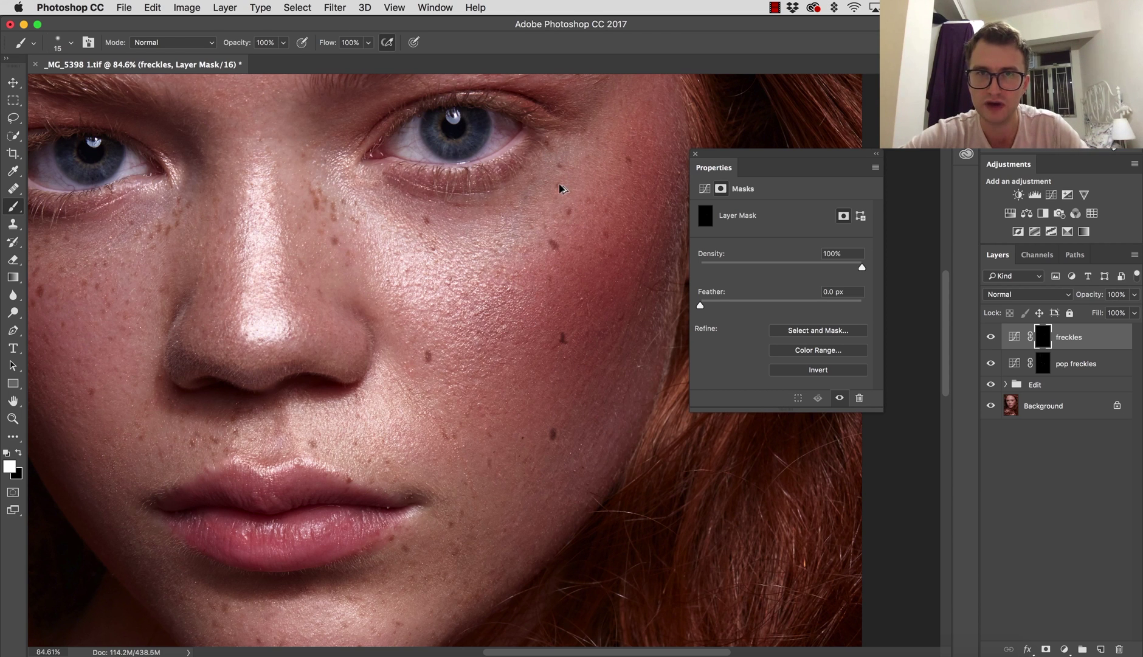
left_click_drag(291, 344, 362, 377)
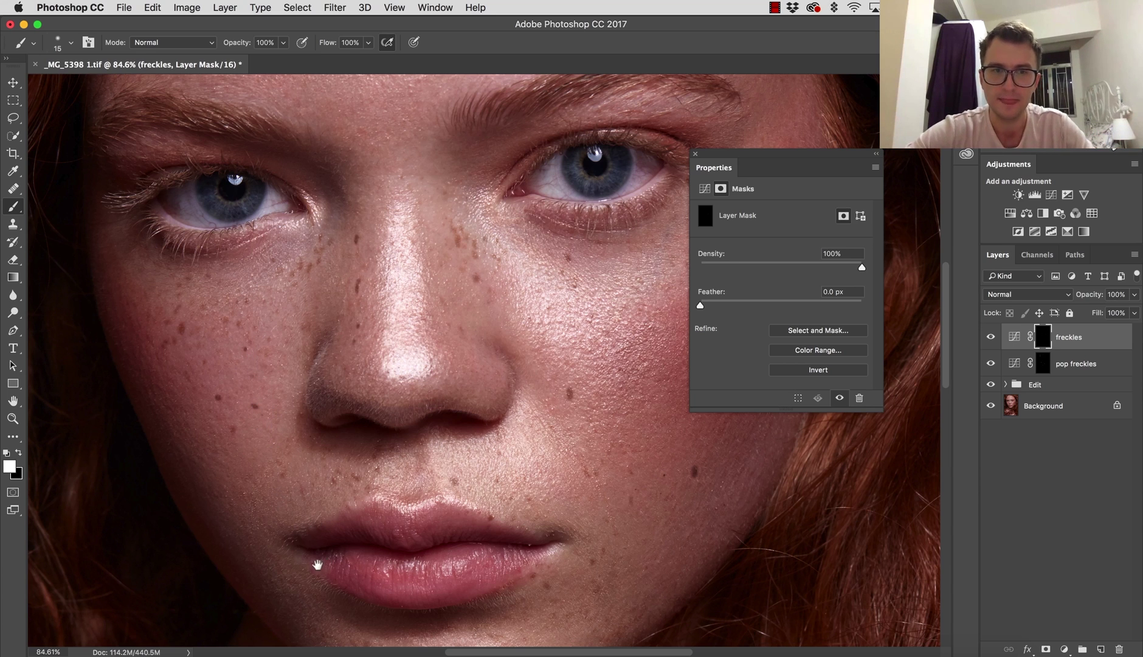
Paint small freckle dots across the forehead, nose and cheeks on the freckles mask
scroll(316, 558, "down", 5)
scroll(316, 559, "right", 3)
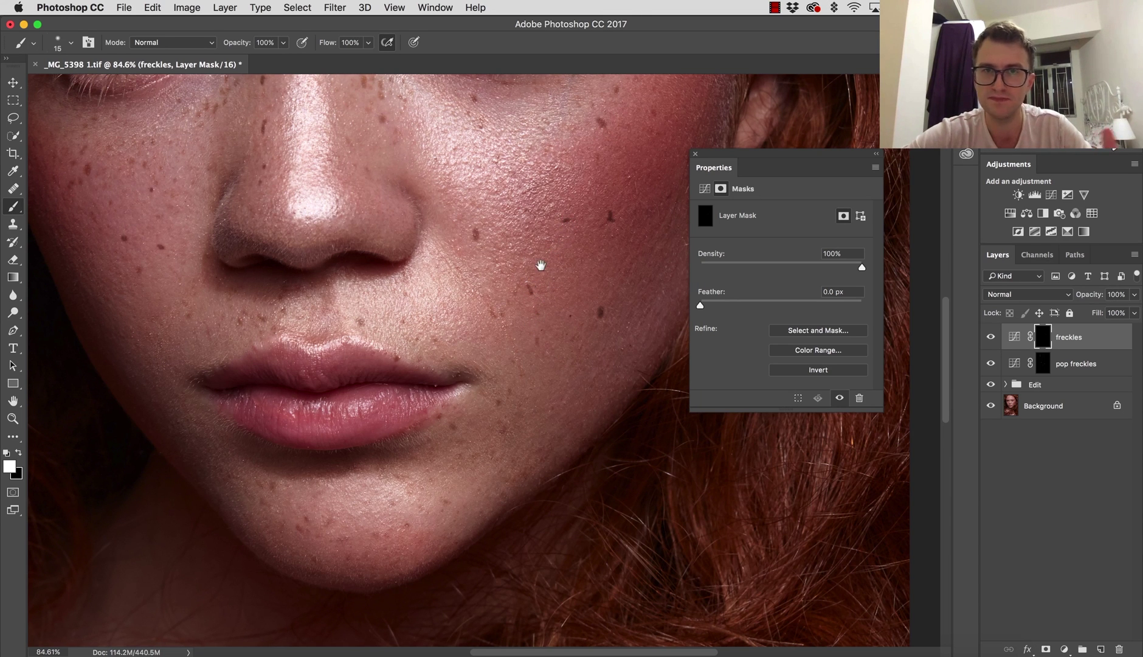
scroll(529, 262, "up", 4)
scroll(529, 263, "right", 1)
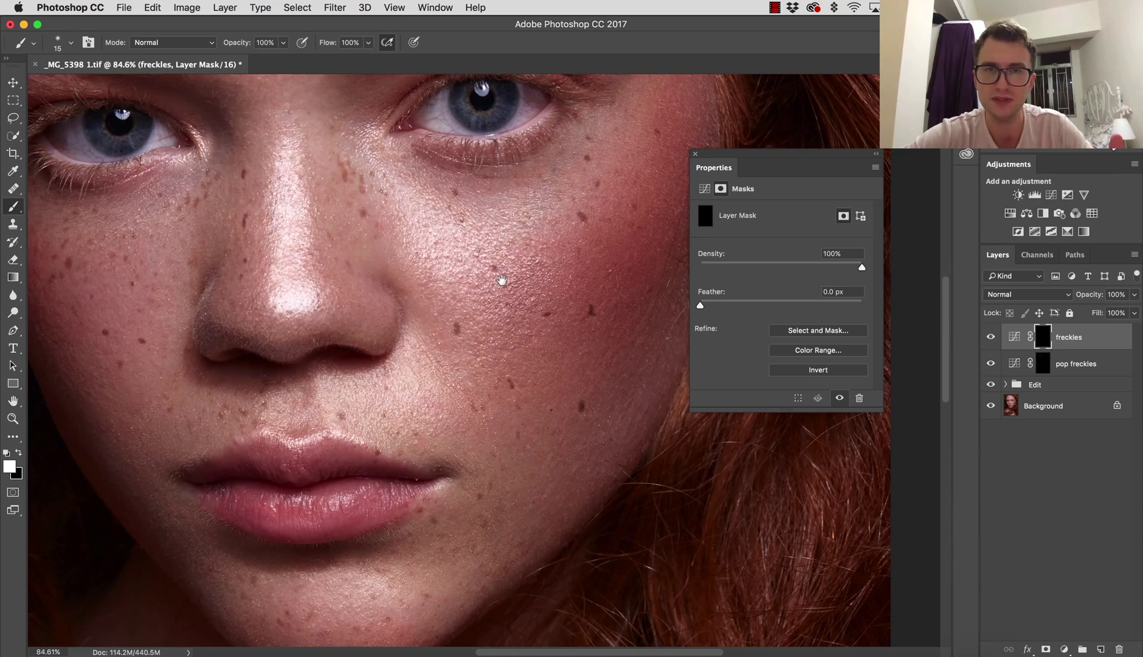
scroll(522, 307, "up", 4)
scroll(523, 307, "left", 4)
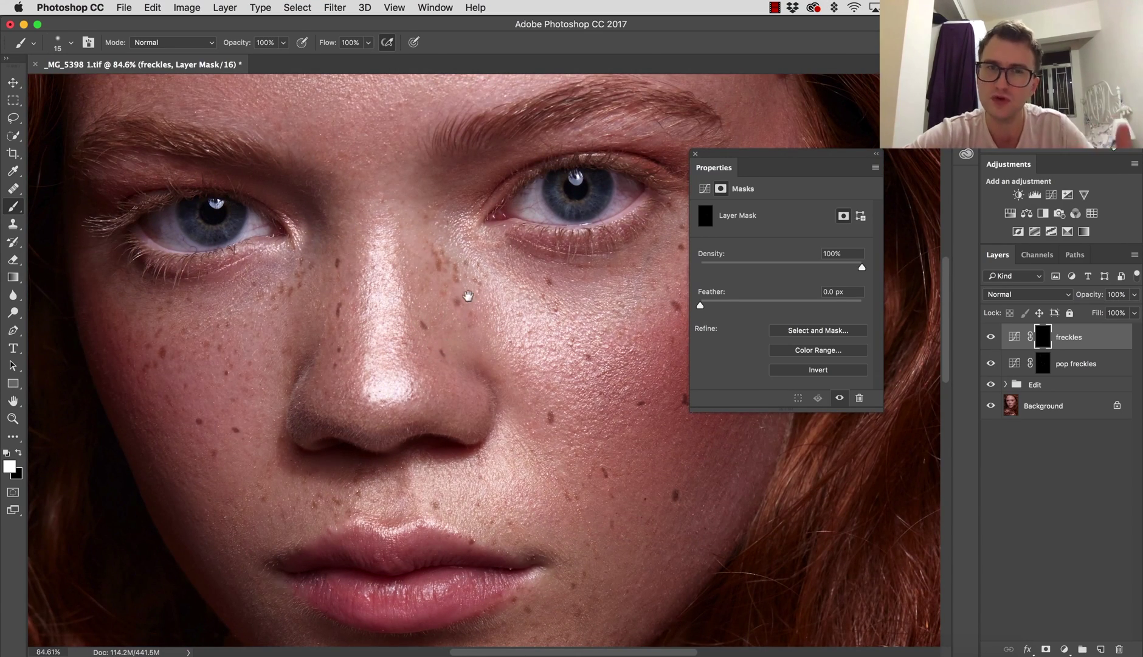
left_click_drag(426, 211, 448, 339)
scroll(479, 265, "up", 2)
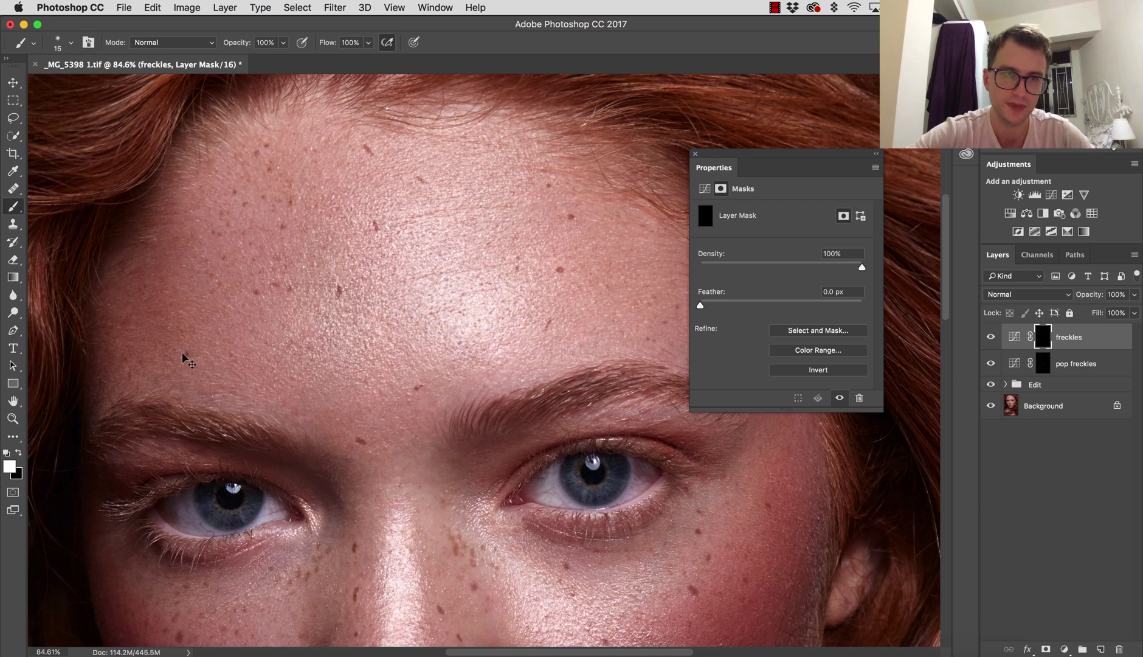
left_click_drag(355, 524, 268, 217)
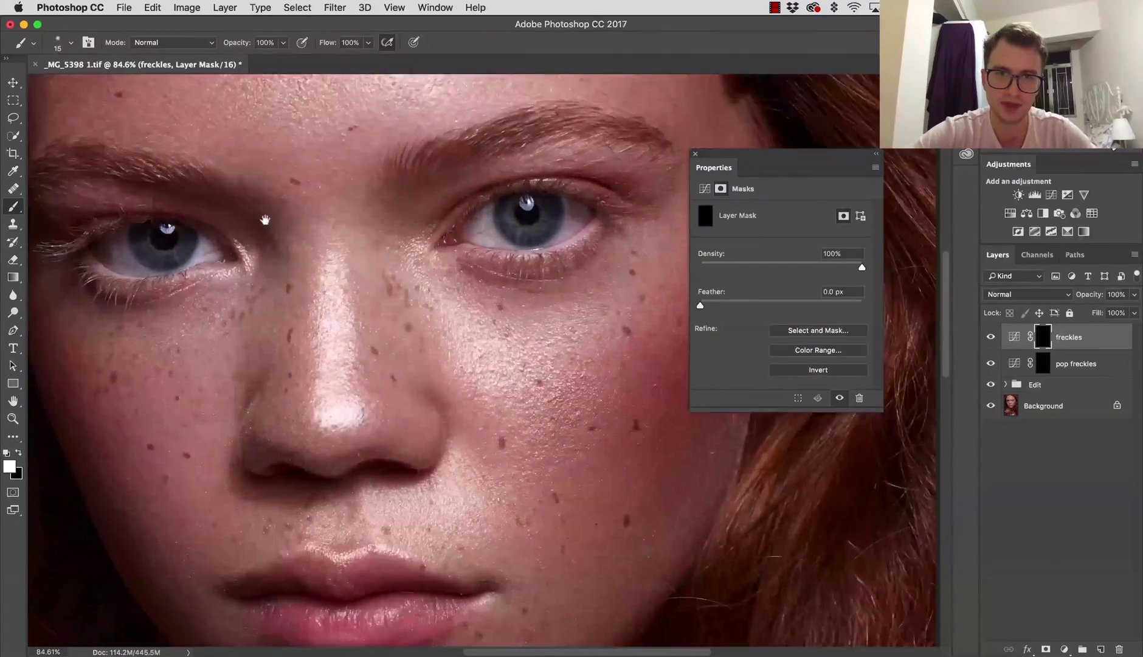
left_click_drag(476, 451, 433, 324)
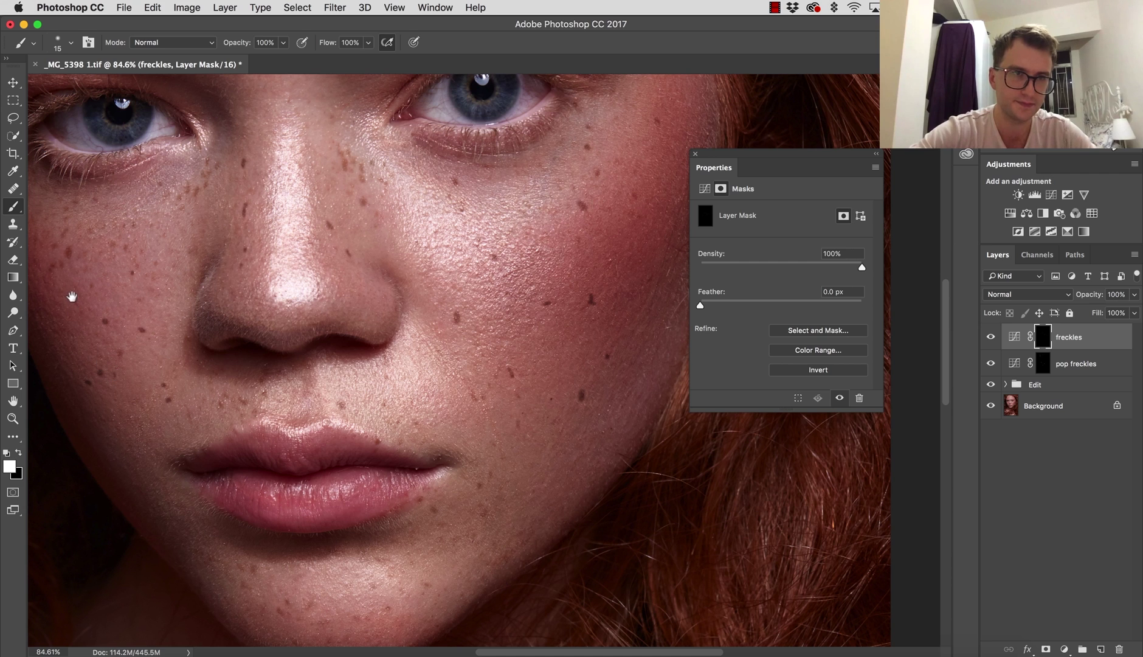
Fit the whole photo on screen to check the freckles, then zoom back in on the cheek
key("z")
key("super+0")
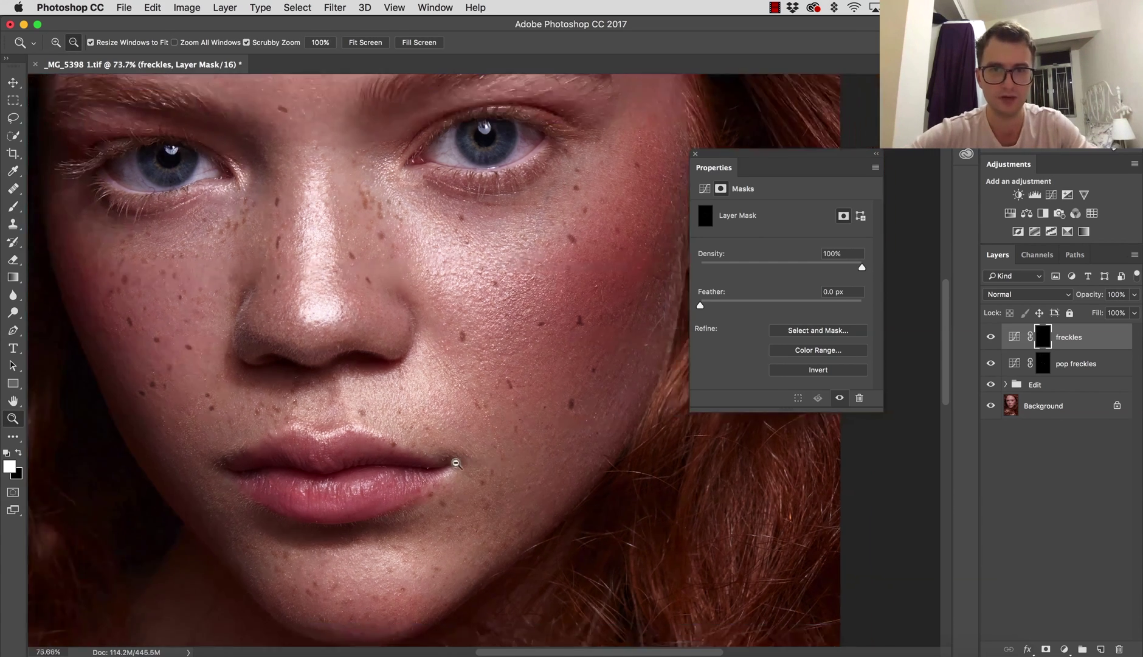
left_click_drag(575, 325, 582, 340)
key("b")
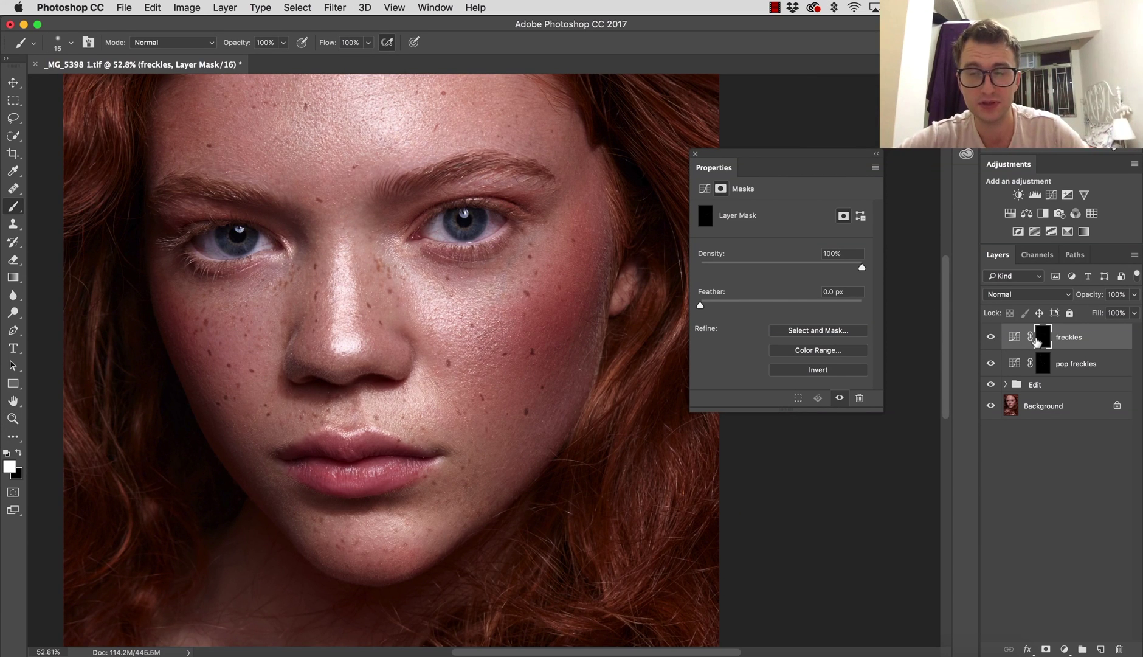
left_click(1006, 296)
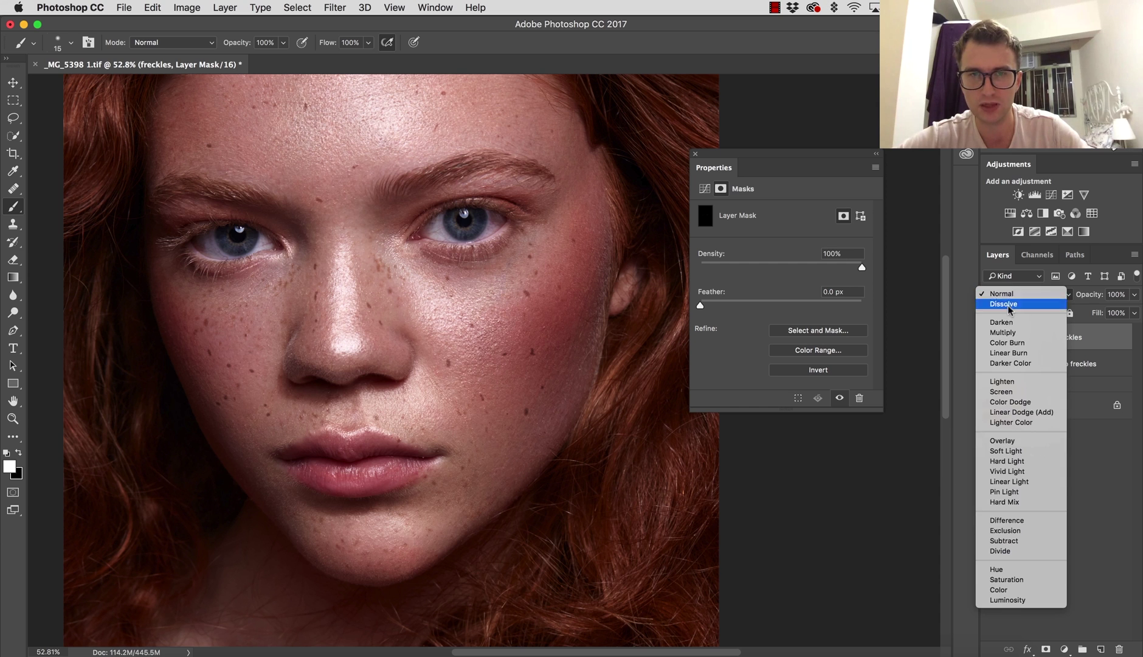
left_click(1017, 589)
left_click(1006, 294)
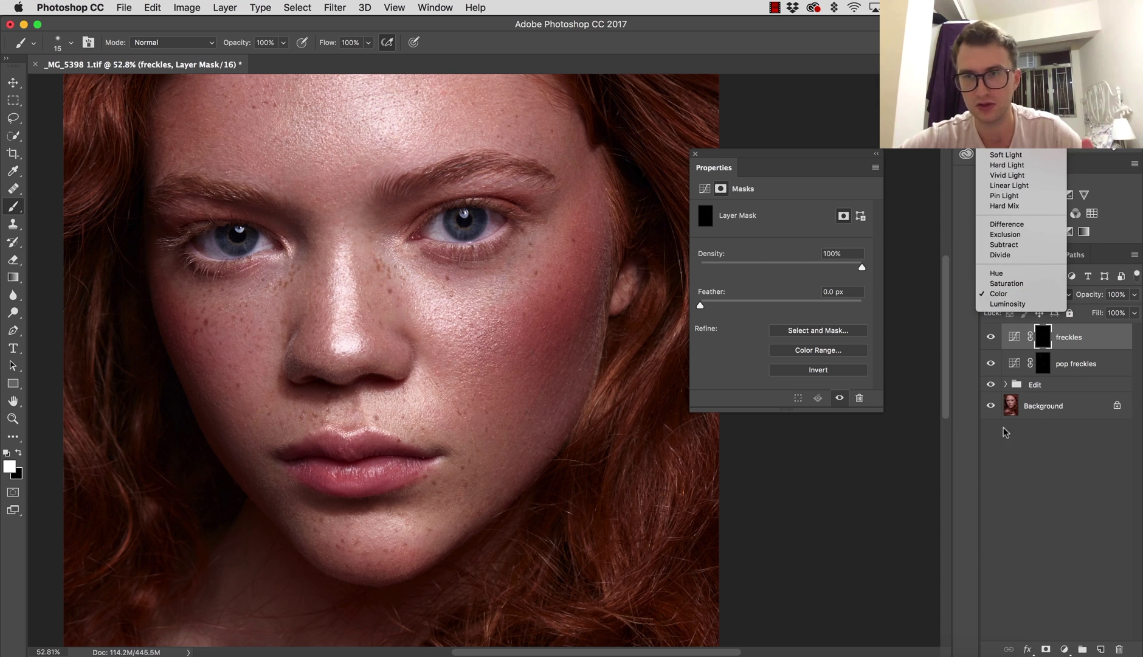
left_click(1003, 310)
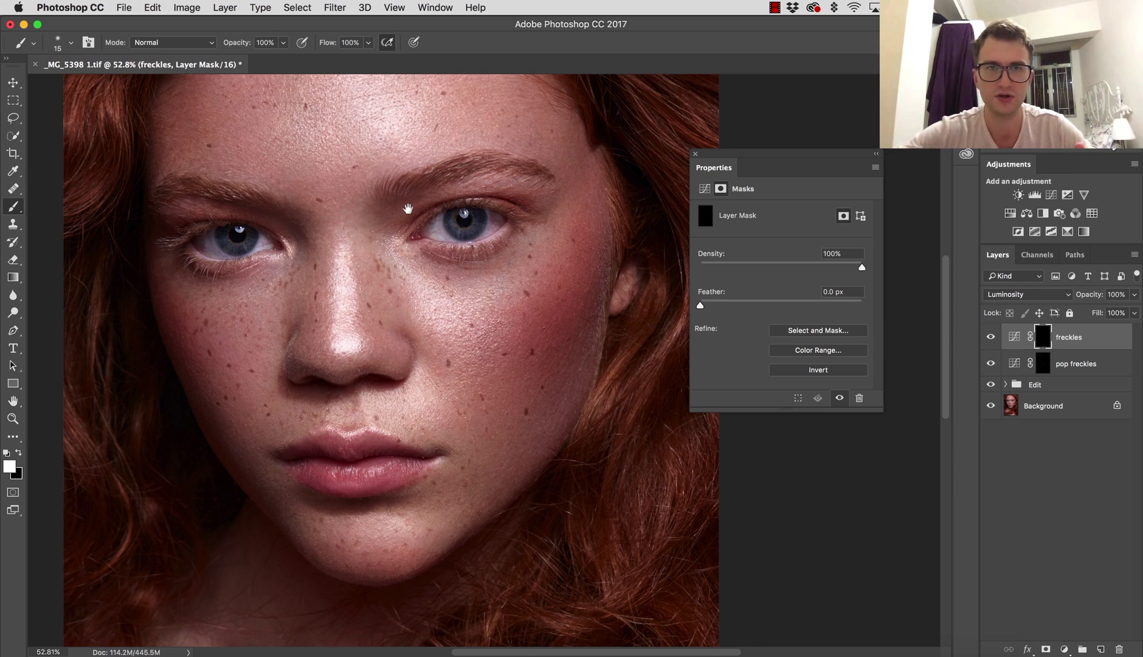
left_click_drag(375, 138, 420, 311)
key("z")
left_click_drag(395, 267, 379, 261)
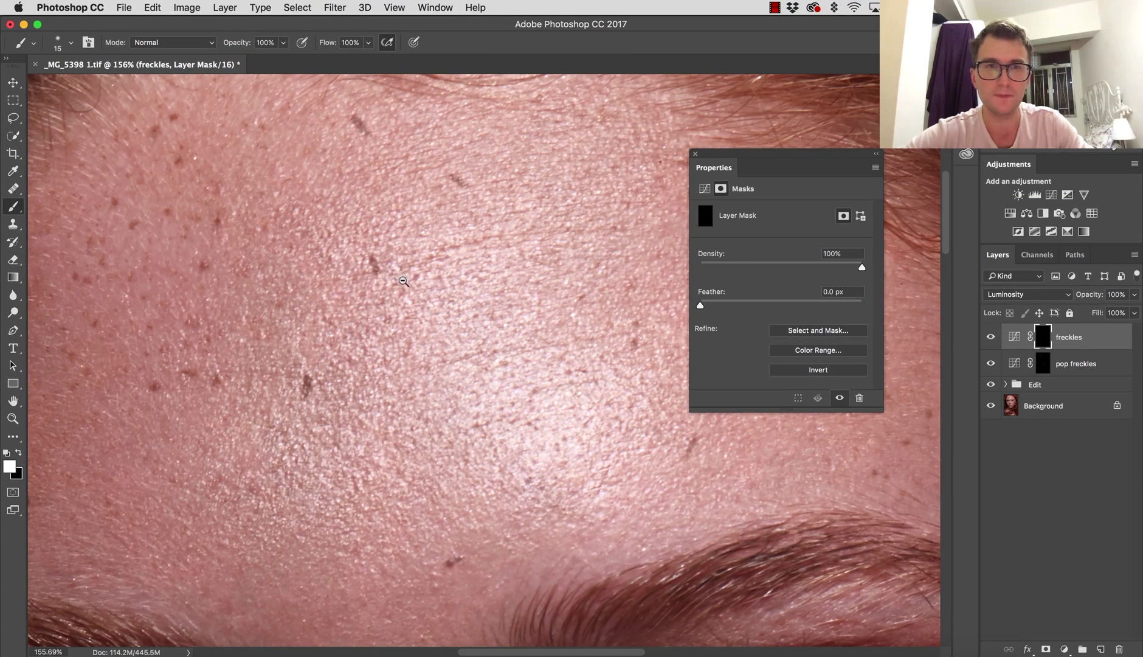
left_click(1009, 294)
scroll(1022, 243, "up", 2)
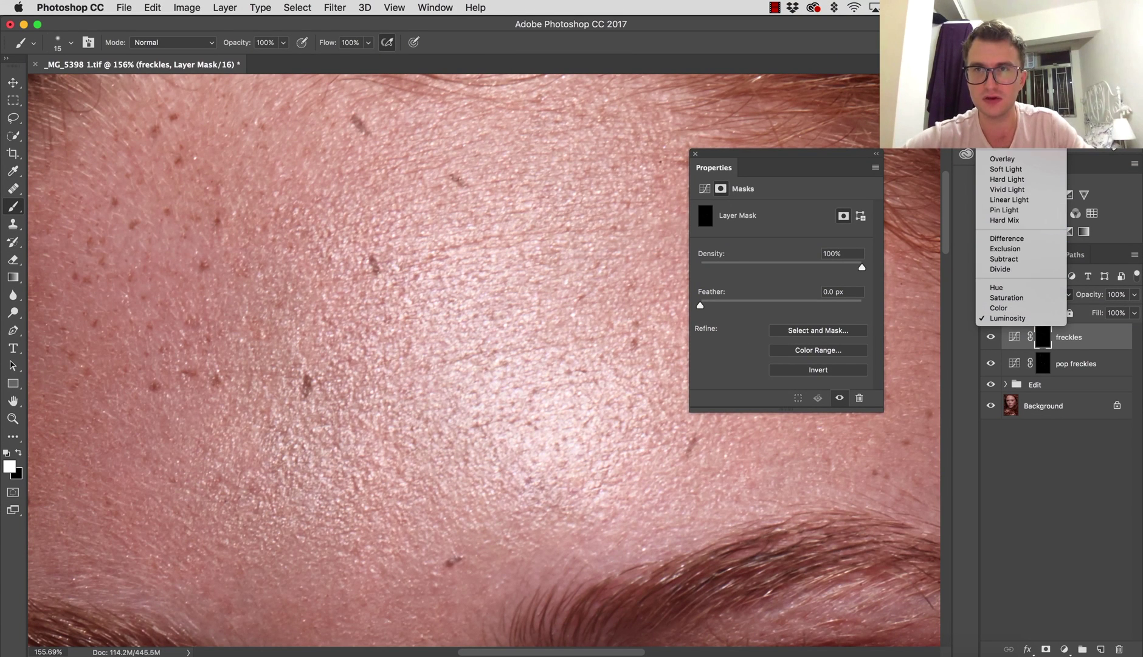
left_click(1004, 18)
key("z")
left_click_drag(690, 471, 602, 218)
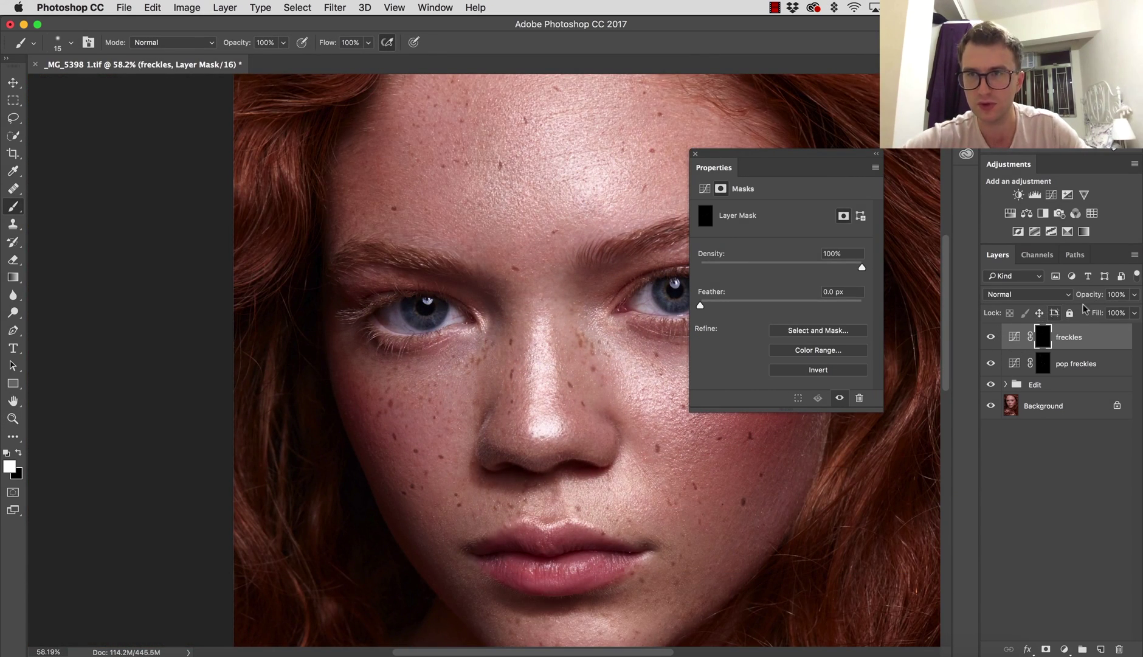
Lower the freckles Curves layer to 36% opacity, close the mask properties, and zoom out to the whole photo
left_click_drag(1096, 298, 1051, 300)
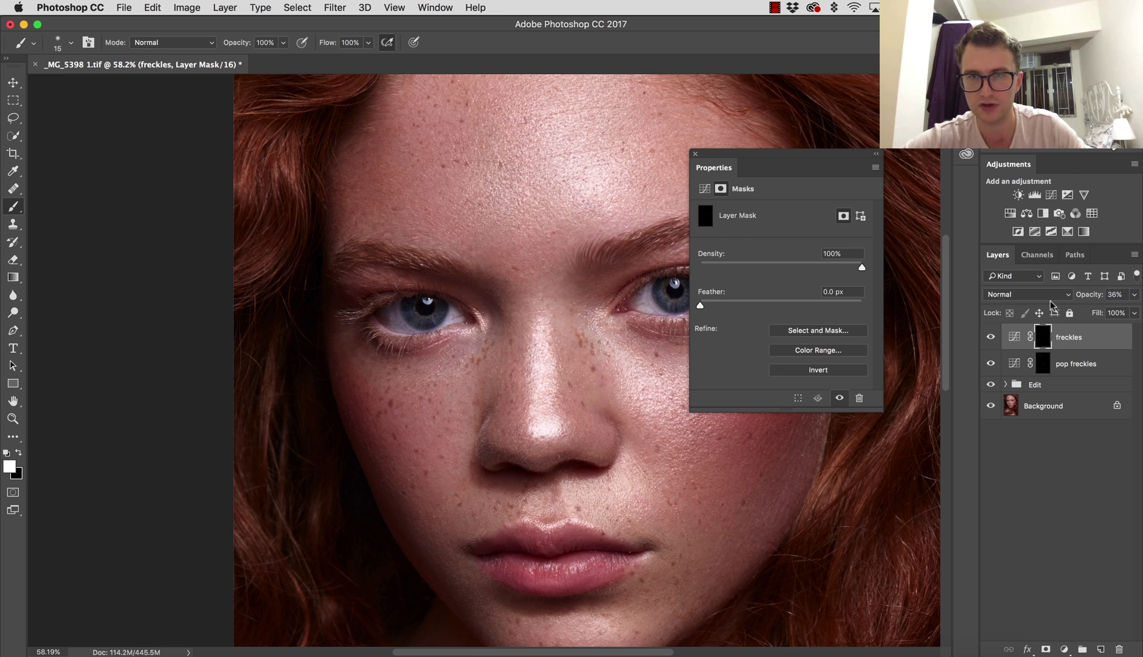
left_click(695, 154)
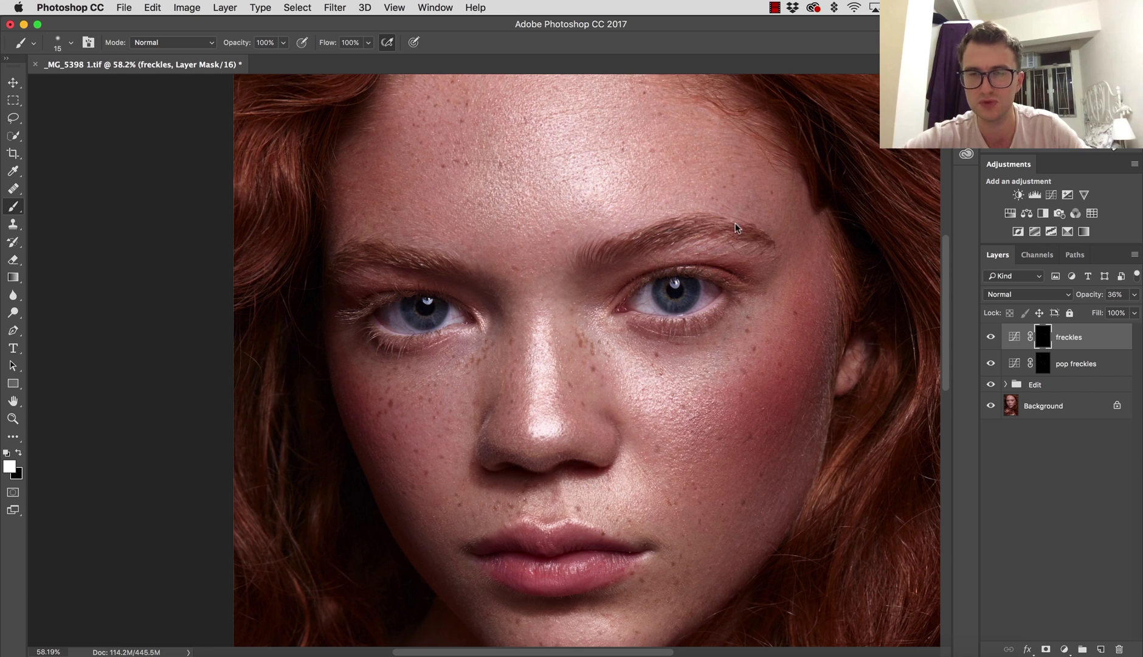
key("z")
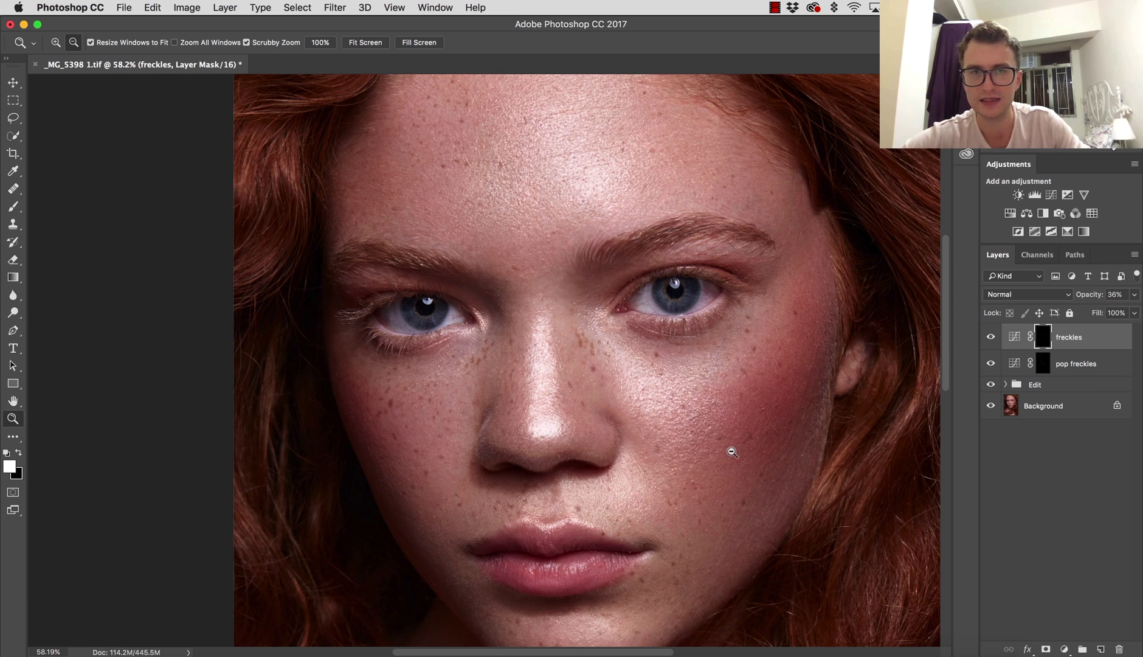
left_click_drag(732, 452, 702, 461)
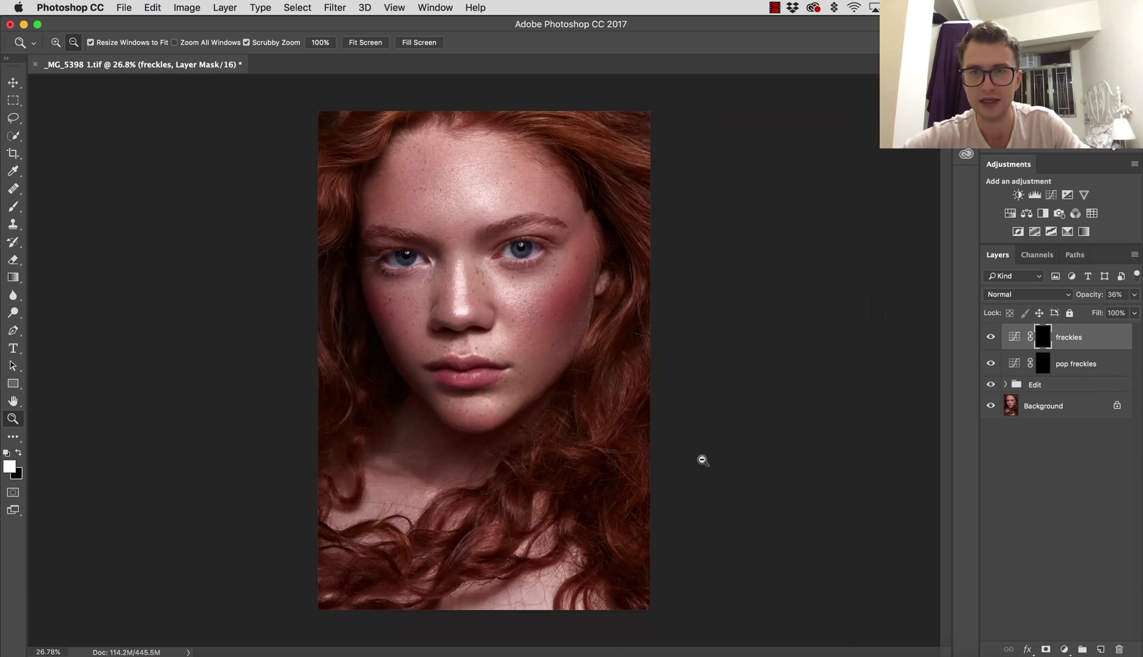
Toggle the freckles and pop freckles layers off and on to compare the effect
left_click(991, 337)
left_click(991, 338)
left_click(991, 339)
left_click(992, 340)
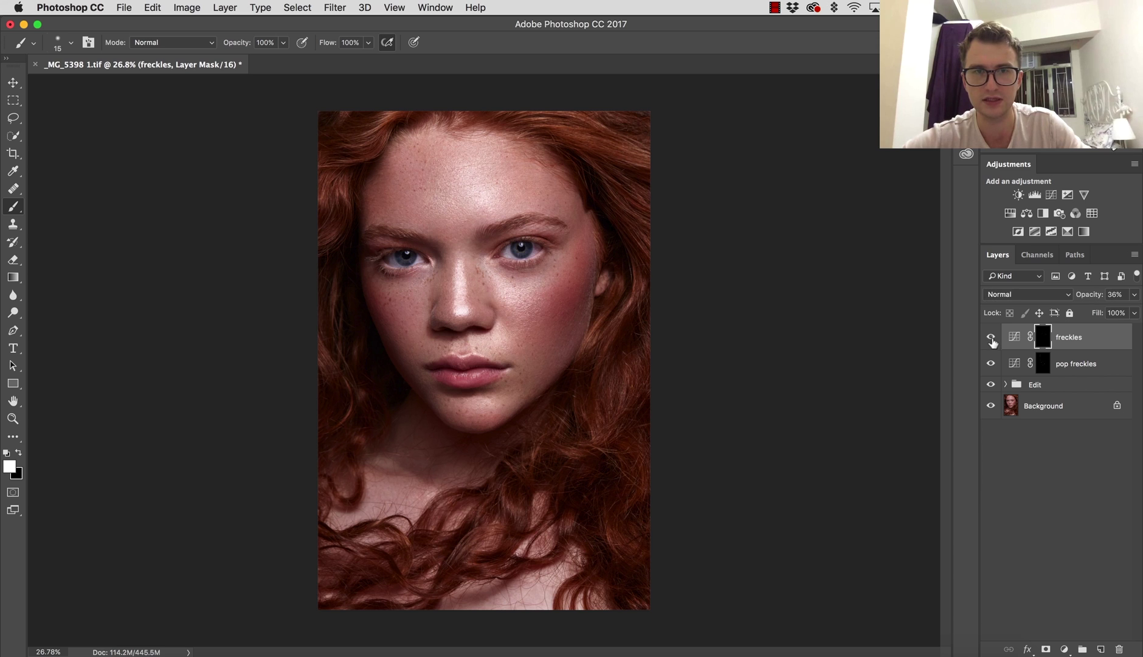
left_click(990, 363)
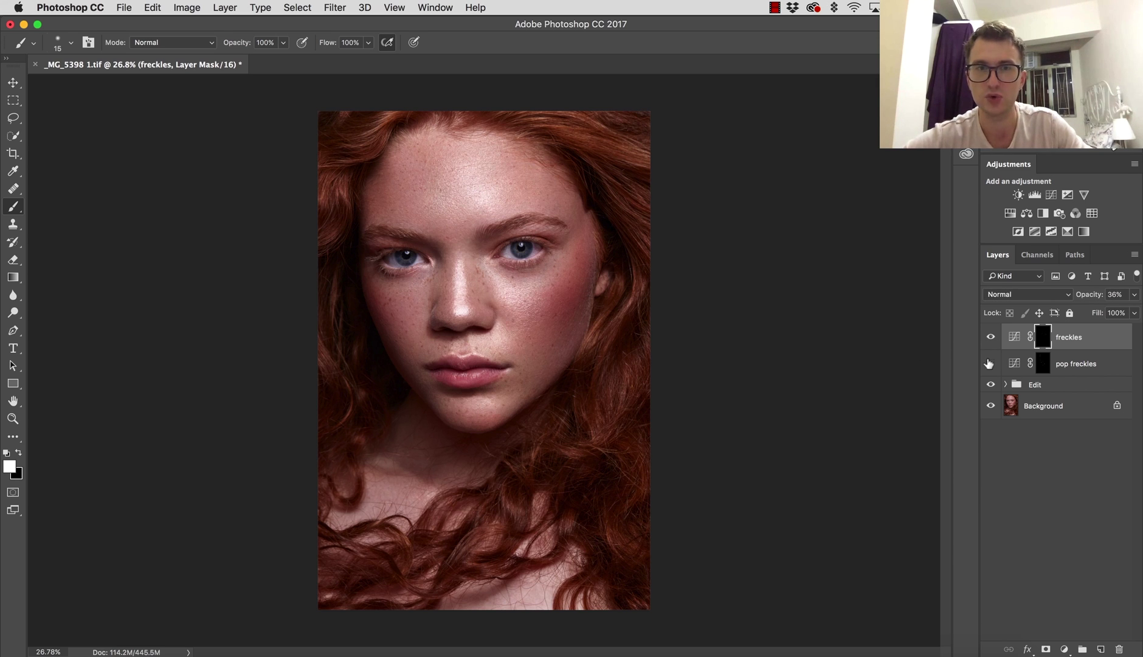
left_click(991, 338)
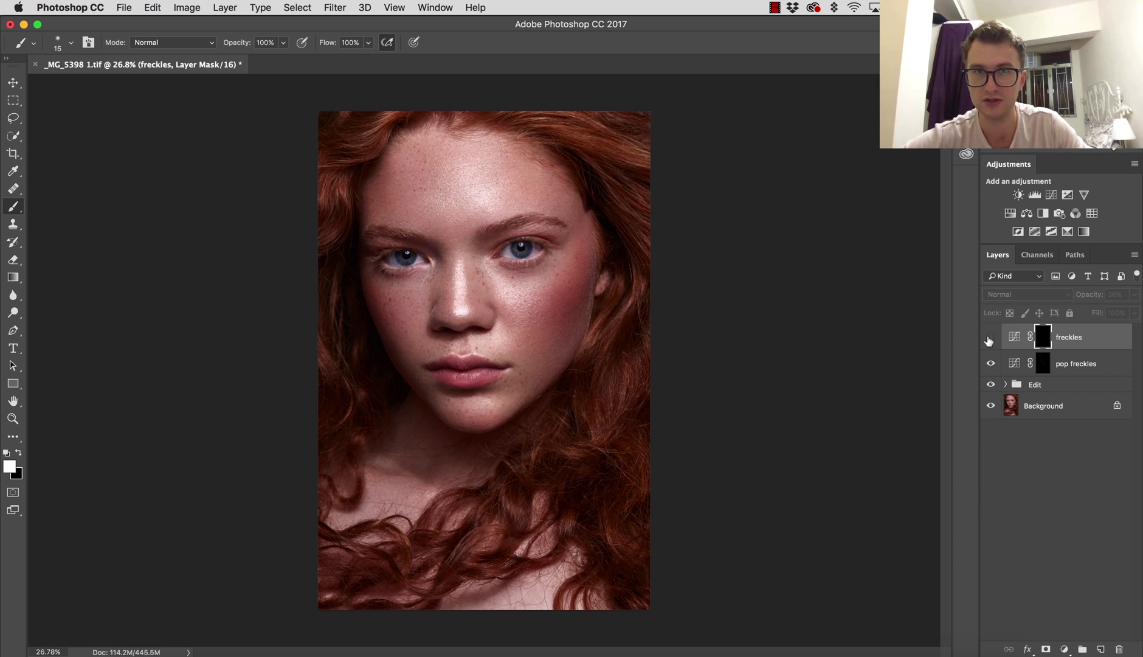
left_click(990, 339)
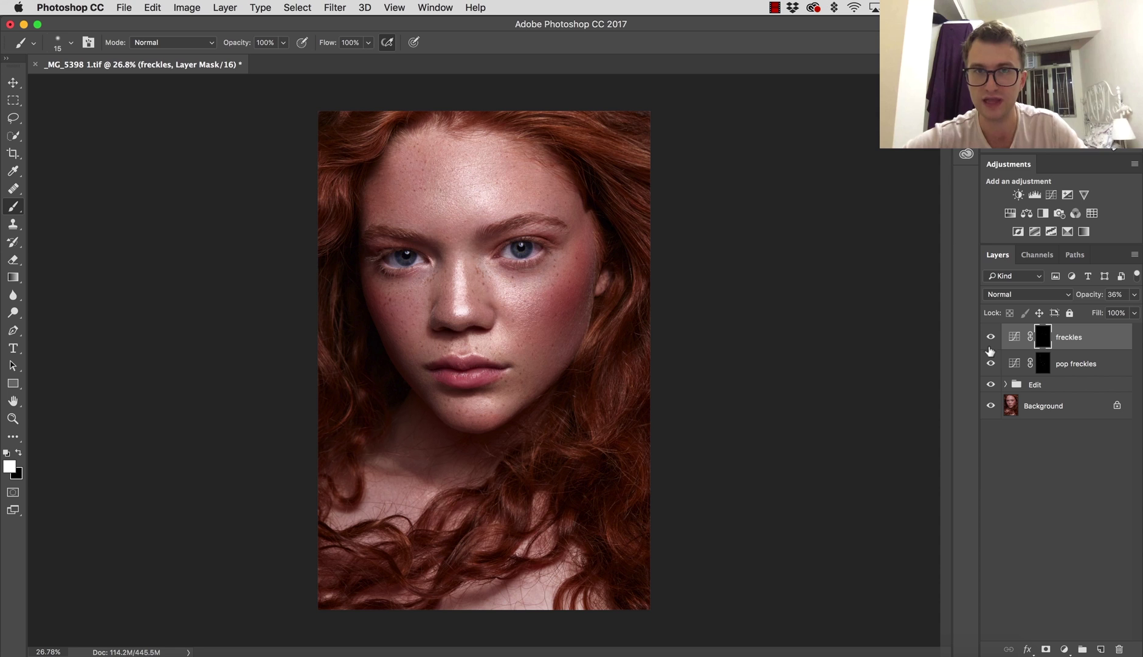
Group the freckles and pop freckles layers together and name the group 'freckles'
left_click(1071, 363, "shift")
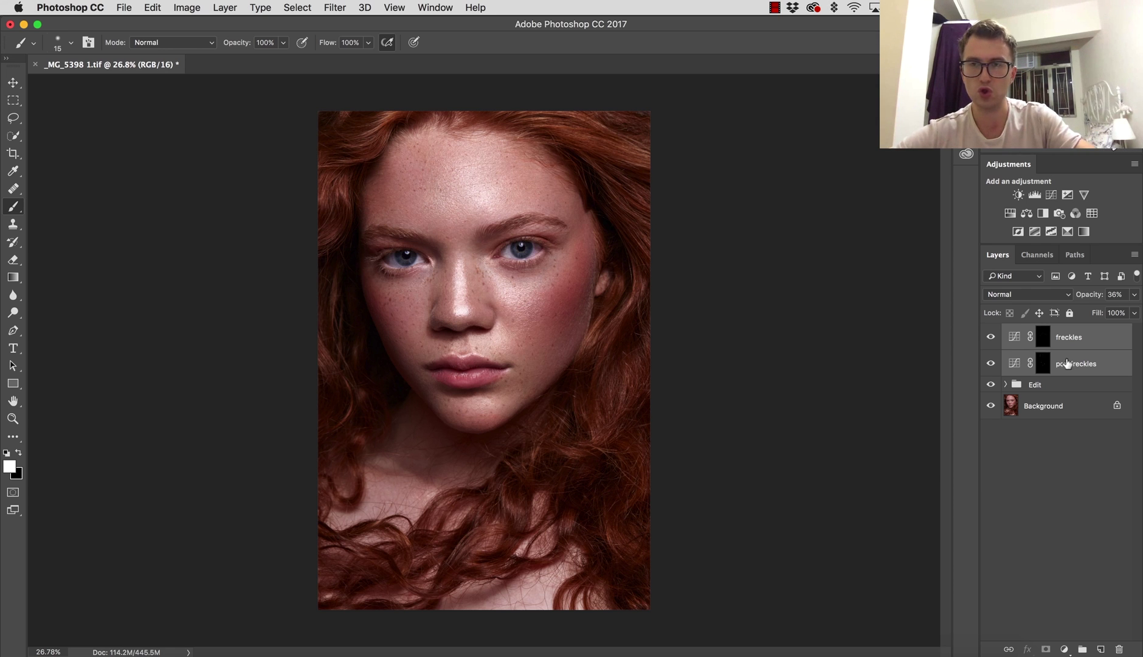
key("super+g")
double_click(1043, 331)
type("freckles")
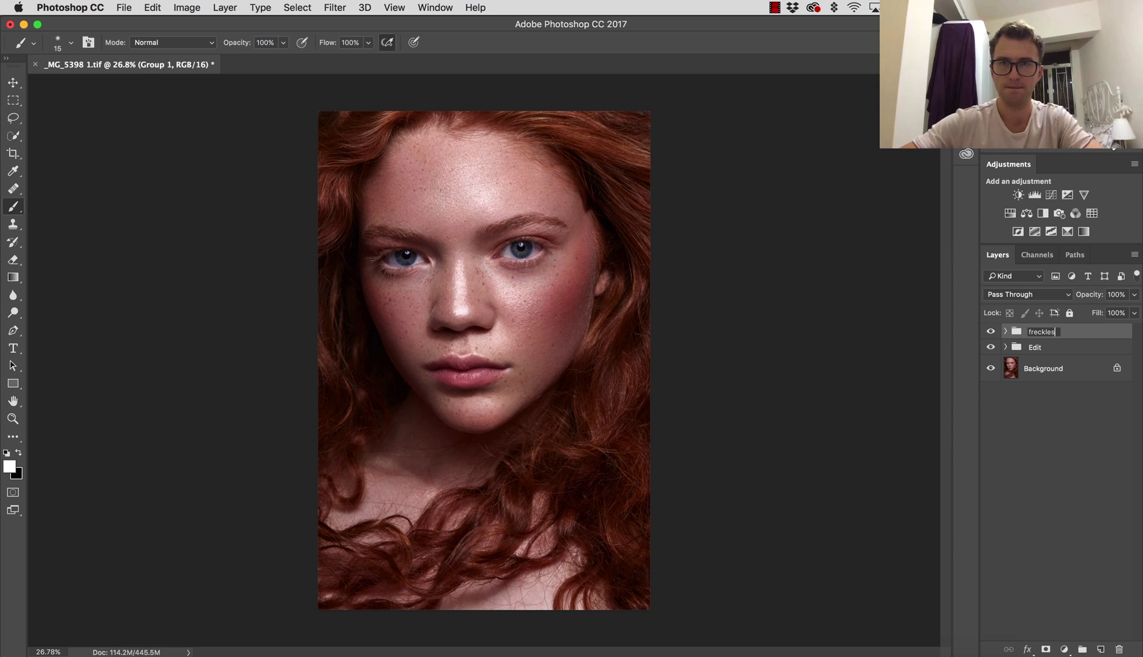
key("Return")
key("z")
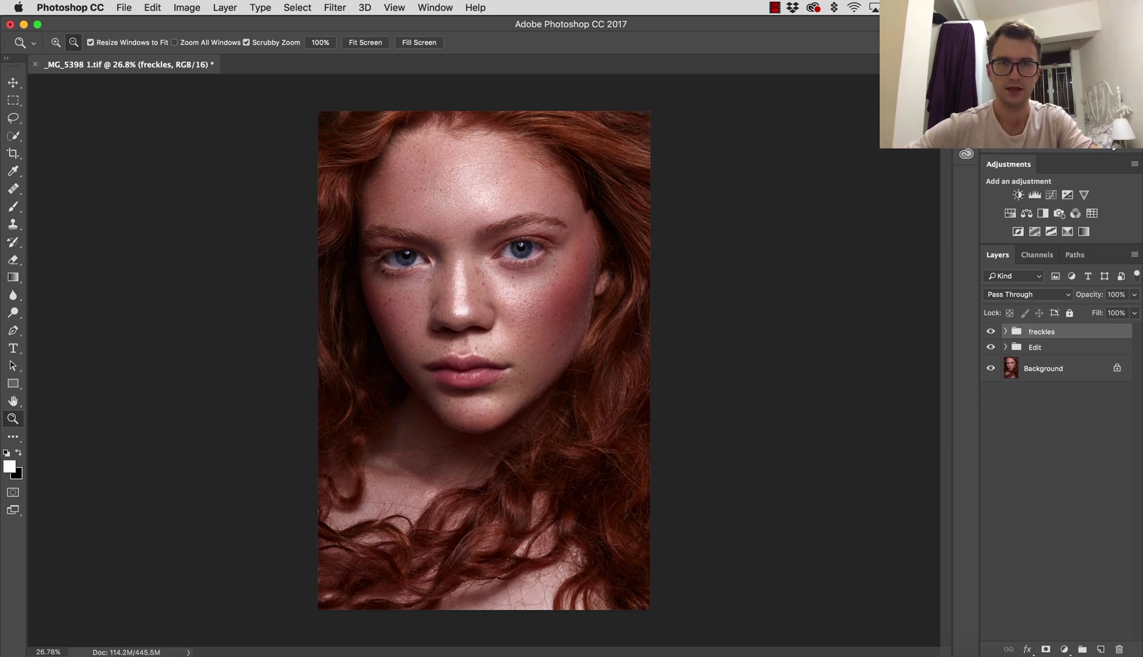
left_click_drag(468, 211, 514, 236)
key("b")
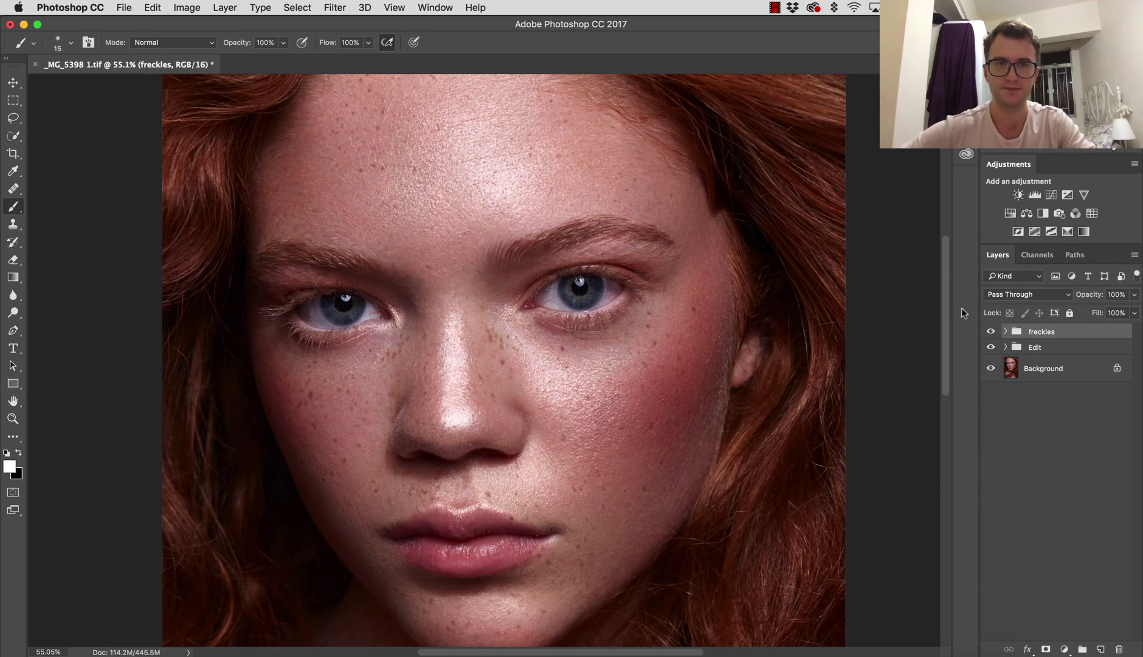
left_click(991, 332)
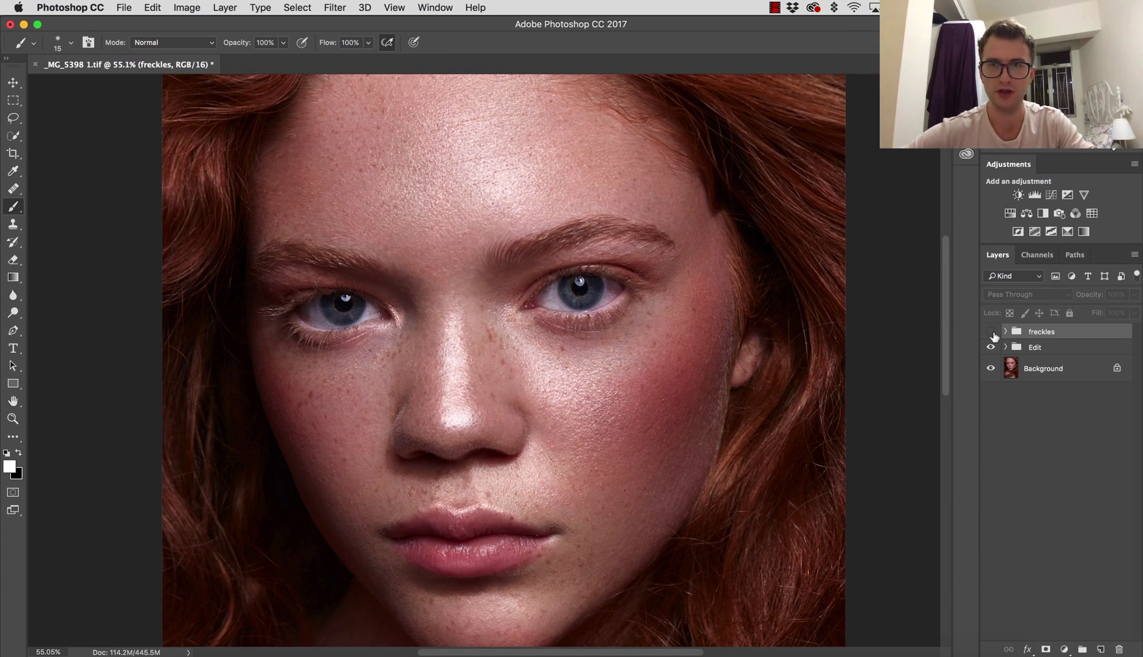
left_click(992, 333)
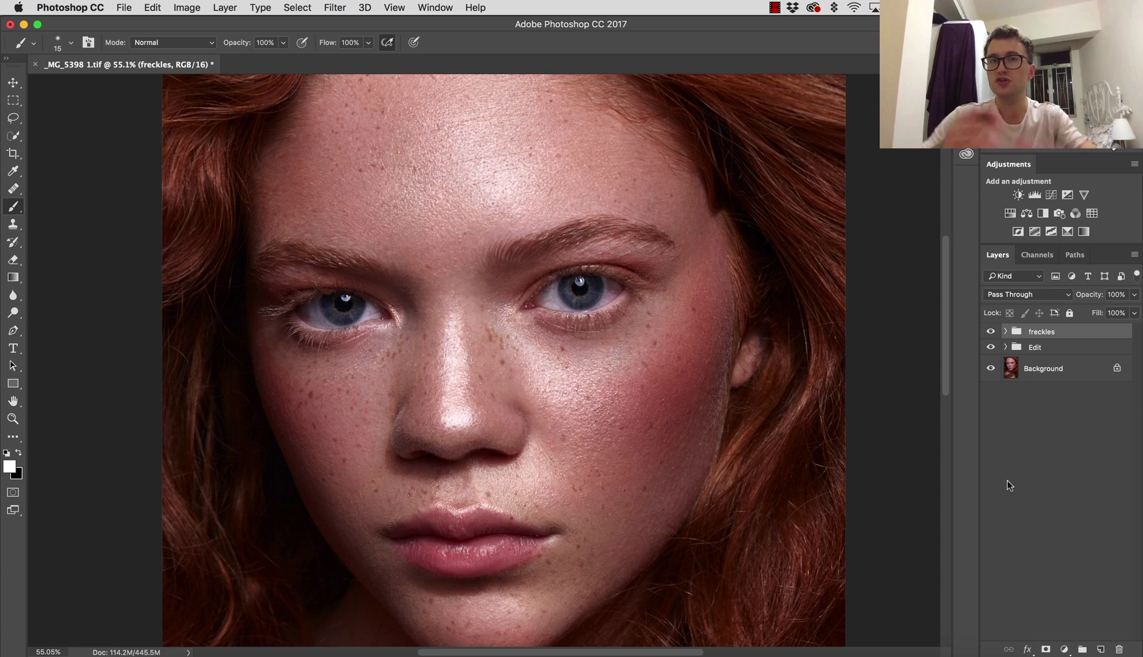